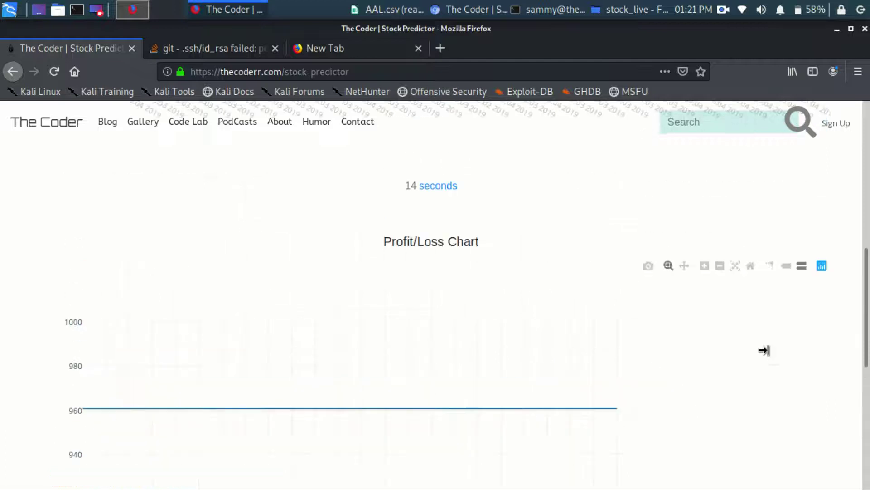
Step: Scroll around the prediction page and peek at the stock list, keeping American Airlines
{"action": "scroll", "coordinate": [62, 288], "scroll_direction": "up", "scroll_amount": 6}
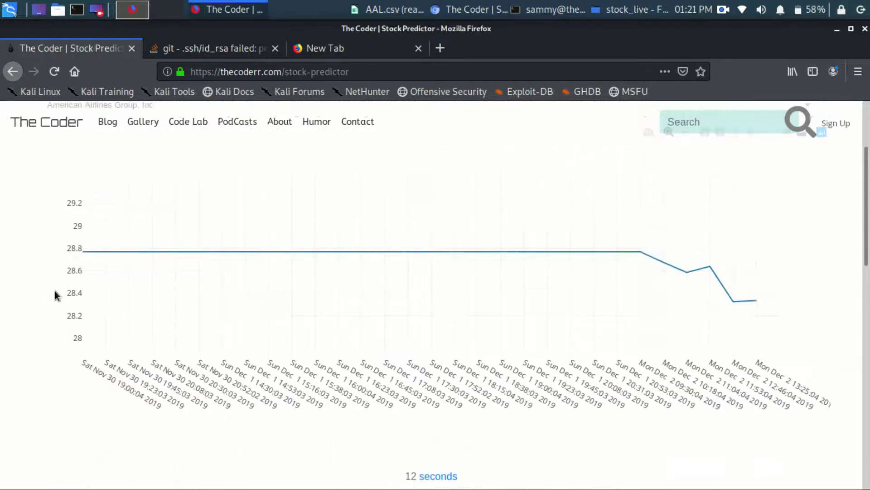
{"action": "scroll", "coordinate": [58, 292], "scroll_direction": "up", "scroll_amount": 3}
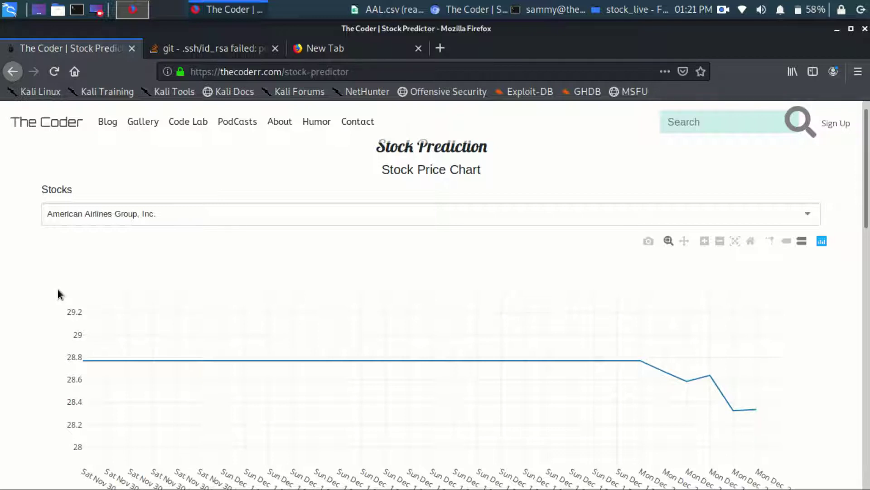
{"action": "scroll", "coordinate": [71, 278], "scroll_direction": "down", "scroll_amount": 3}
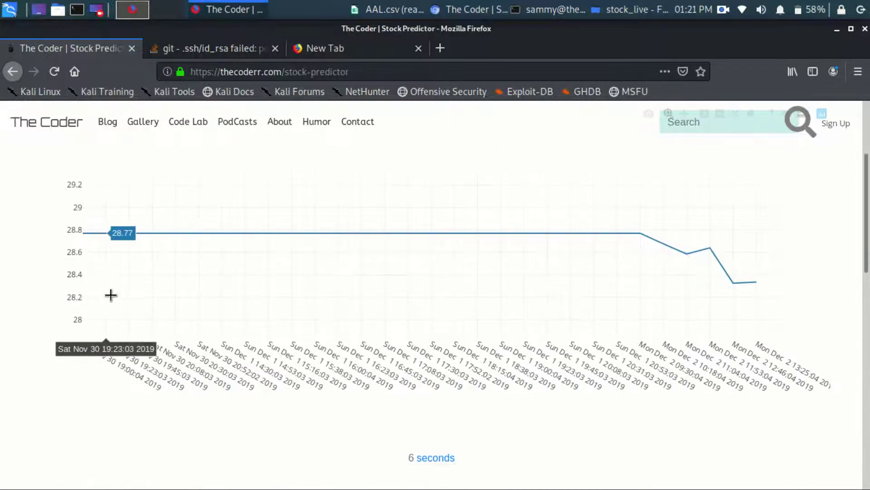
{"action": "scroll", "coordinate": [73, 310], "scroll_direction": "up", "scroll_amount": 3}
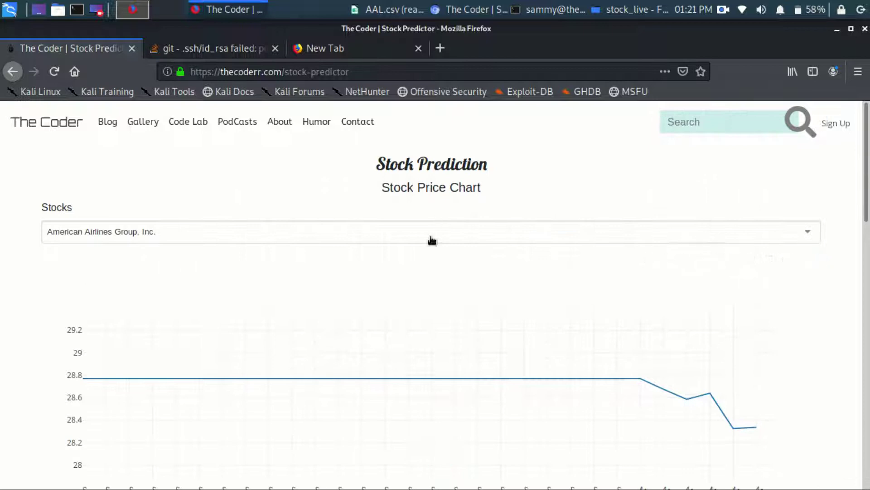
{"action": "scroll", "coordinate": [569, 336], "scroll_direction": "down", "scroll_amount": 2}
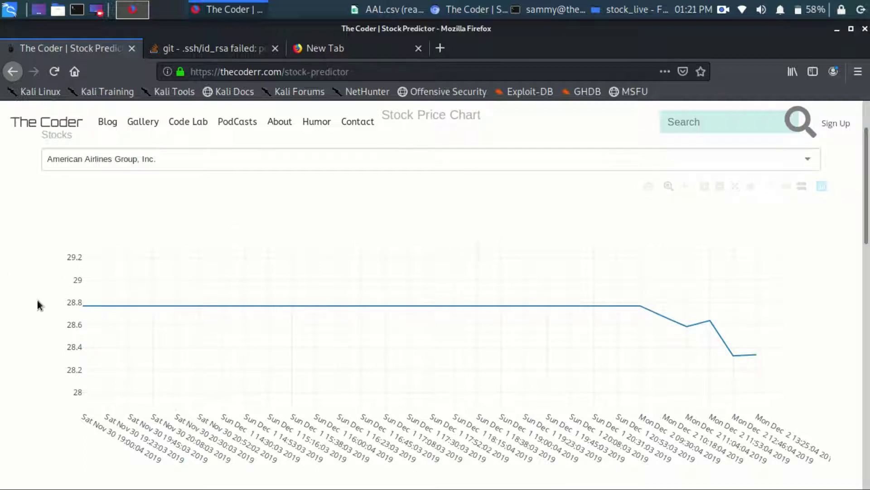
{"action": "scroll", "coordinate": [39, 302], "scroll_direction": "up", "scroll_amount": 3}
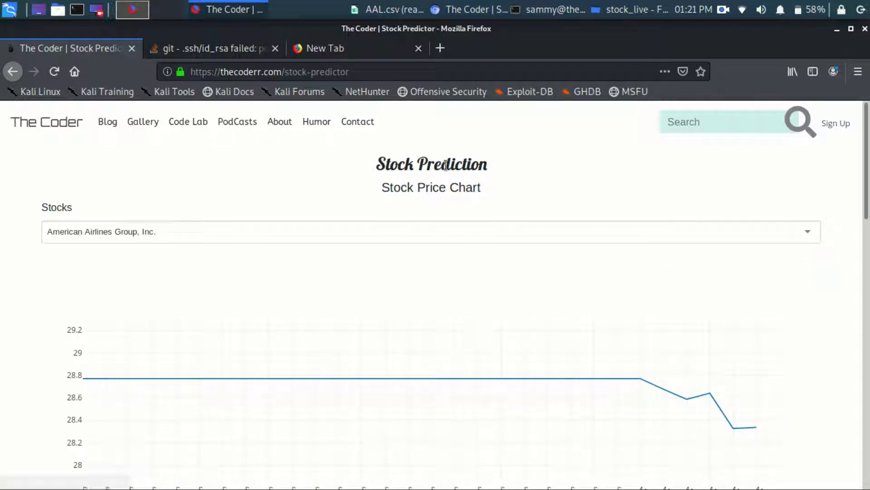
{"action": "left_click_drag", "start_coordinate": [399, 166], "coordinate": [514, 163]}
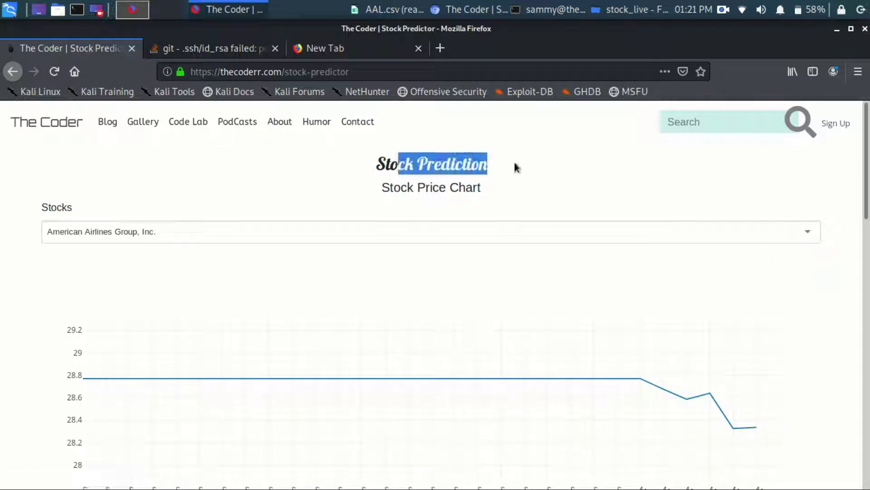
{"action": "left_click", "coordinate": [301, 237]}
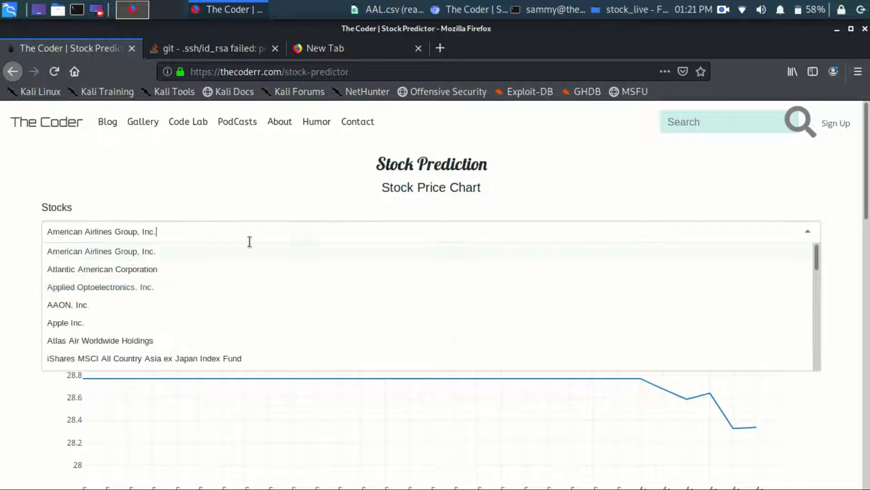
{"action": "scroll", "coordinate": [262, 306], "scroll_direction": "down", "scroll_amount": 15}
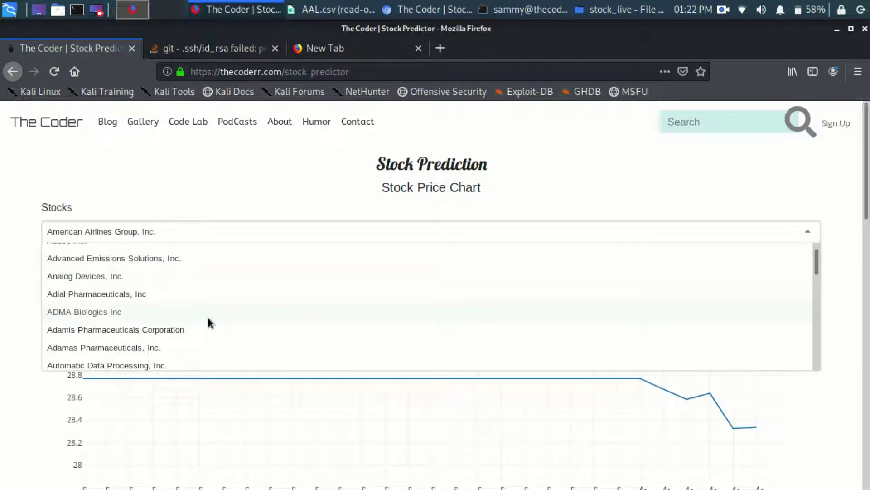
{"action": "left_click", "coordinate": [88, 186]}
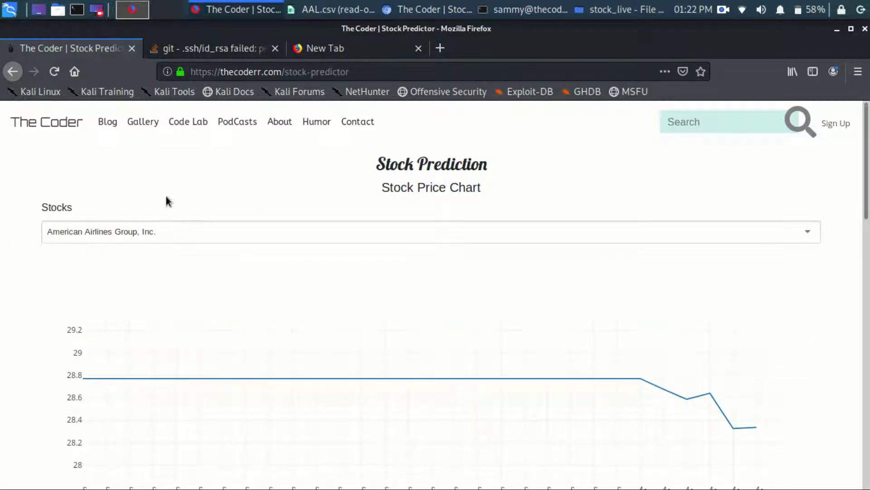
Step: Scroll through the full stock list and close it without choosing a new company
{"action": "left_click", "coordinate": [229, 236]}
{"action": "scroll", "coordinate": [274, 313], "scroll_direction": "down", "scroll_amount": 6}
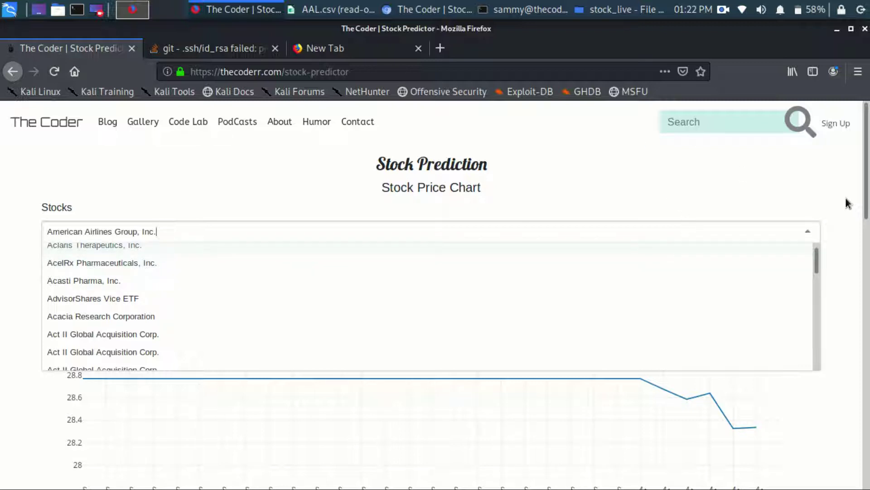
{"action": "scroll", "coordinate": [311, 312], "scroll_direction": "down", "scroll_amount": 3}
{"action": "scroll", "coordinate": [307, 313], "scroll_direction": "down", "scroll_amount": 2}
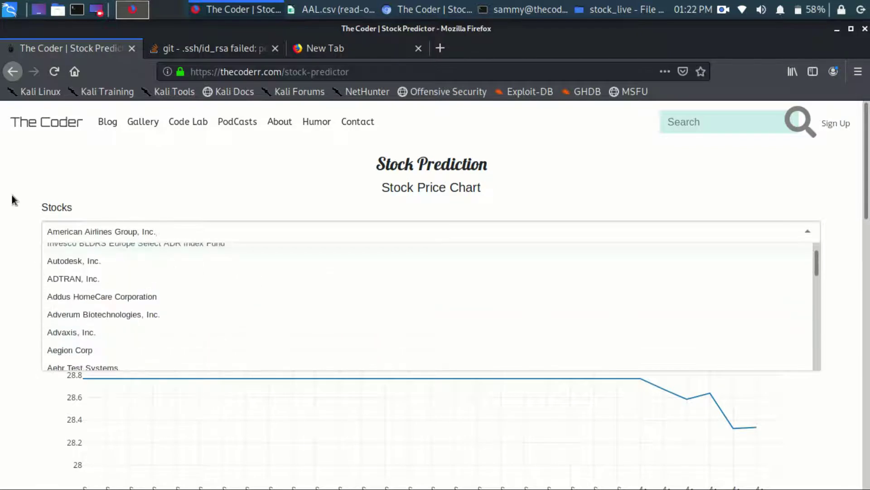
{"action": "left_click", "coordinate": [18, 227]}
{"action": "left_click_drag", "start_coordinate": [98, 231], "coordinate": [97, 249]}
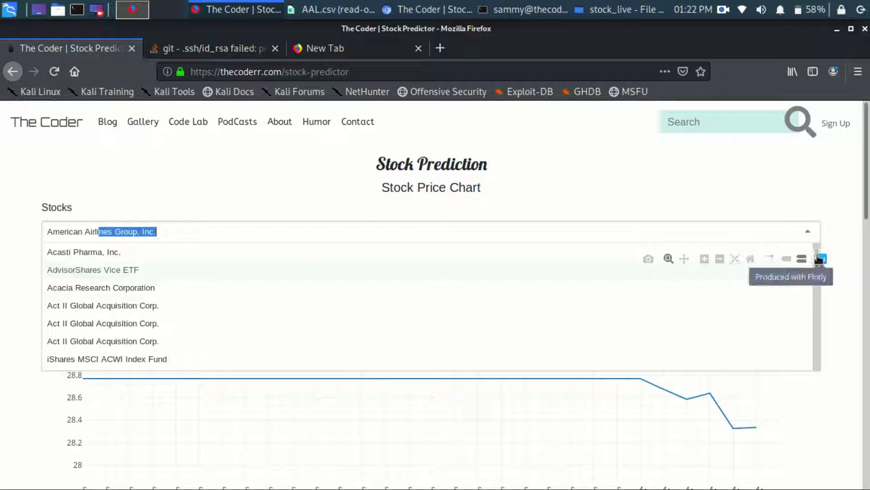
{"action": "left_click", "coordinate": [446, 229]}
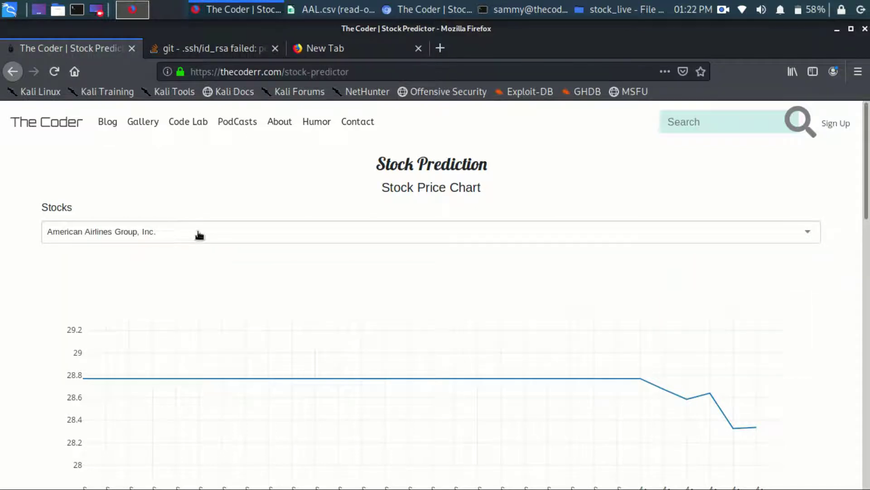
{"action": "left_click", "coordinate": [173, 233]}
{"action": "left_click", "coordinate": [1, 227]}
Step: Replace American Airlines with Alphabet Inc. by searching 'Alph' in the Stocks dropdown
{"action": "left_click", "coordinate": [156, 233]}
{"action": "key", "text": "BackSpace"}
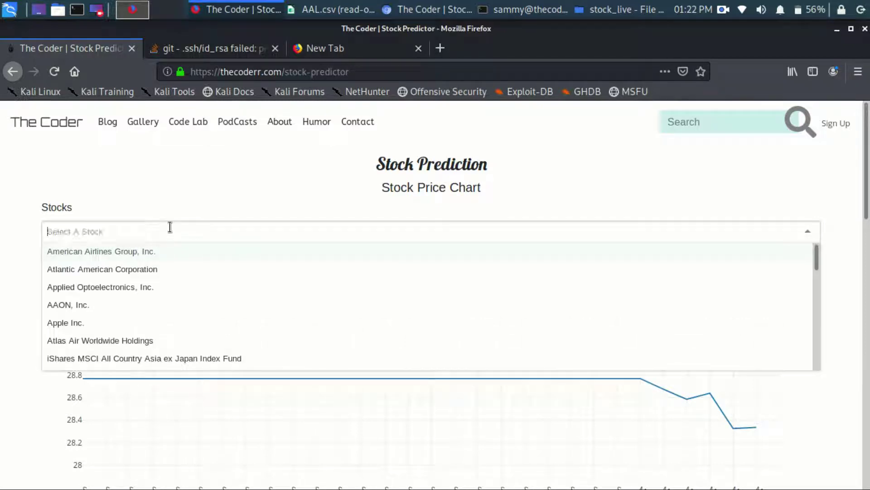
{"action": "type", "text": "Al"}
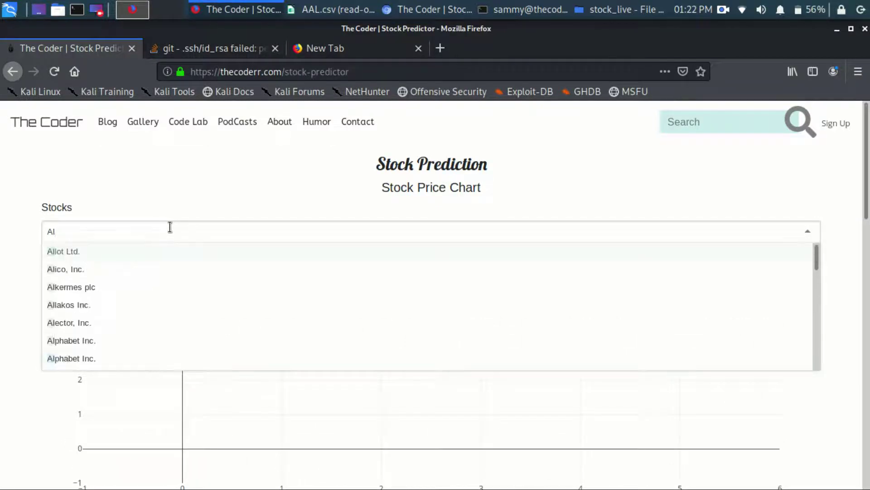
{"action": "type", "text": "ph"}
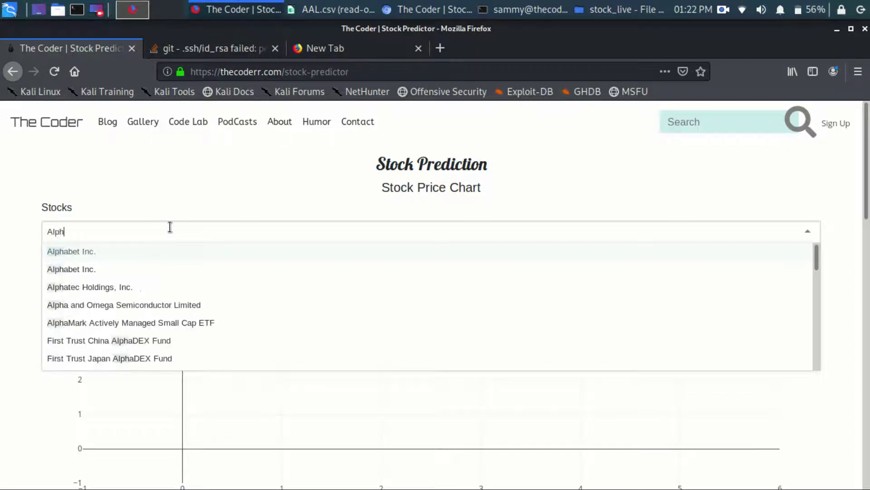
{"action": "left_click", "coordinate": [173, 257]}
Step: Review Alphabet's updated chart, flat near 1,305.24 then dropping to about 1,283
{"action": "scroll", "coordinate": [577, 385], "scroll_direction": "down", "scroll_amount": 5}
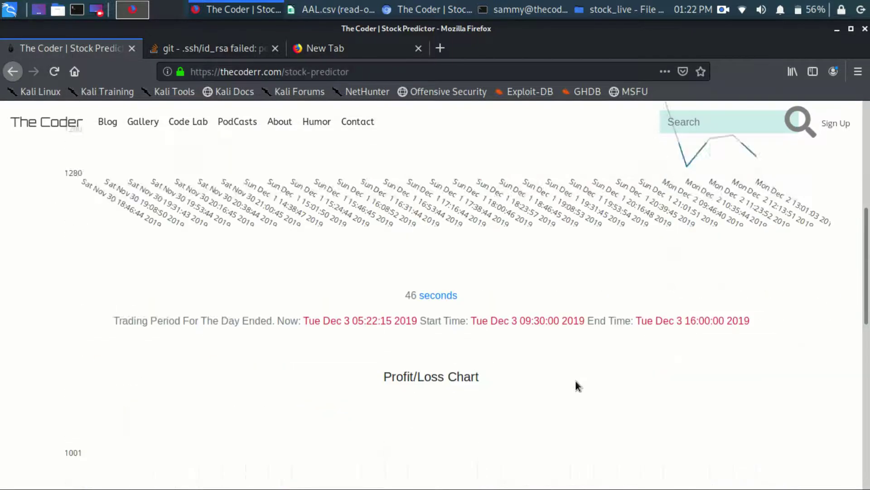
{"action": "scroll", "coordinate": [578, 382], "scroll_direction": "up", "scroll_amount": 3}
{"action": "scroll", "coordinate": [481, 339], "scroll_direction": "up", "scroll_amount": 4}
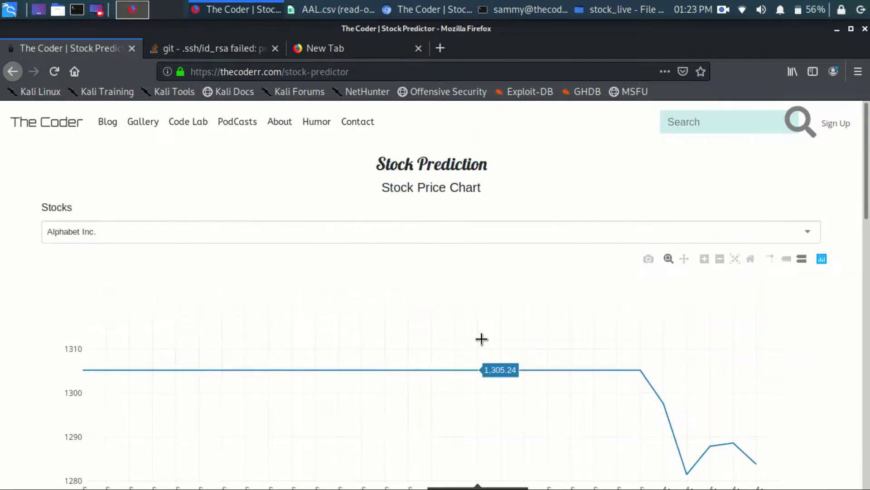
{"action": "scroll", "coordinate": [481, 338], "scroll_direction": "down", "scroll_amount": 3}
{"action": "scroll", "coordinate": [362, 302], "scroll_direction": "up", "scroll_amount": 3}
{"action": "scroll", "coordinate": [365, 311], "scroll_direction": "down", "scroll_amount": 3}
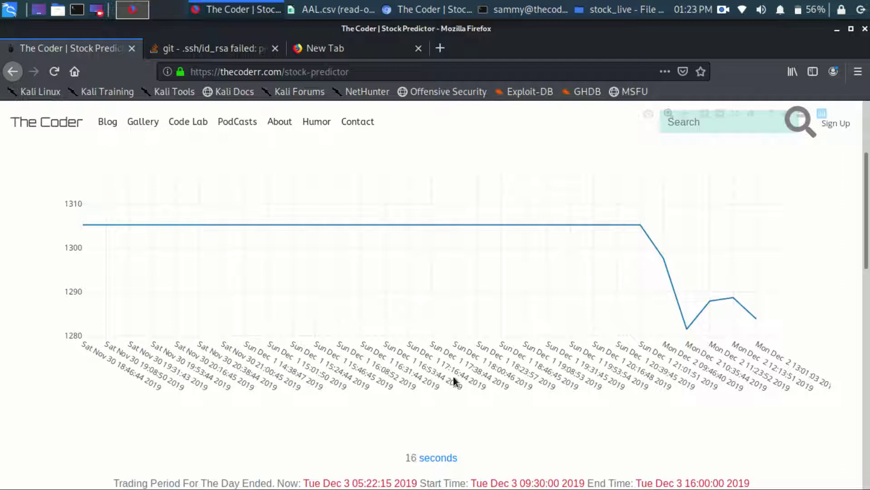
{"action": "scroll", "coordinate": [579, 325], "scroll_direction": "down", "scroll_amount": 2}
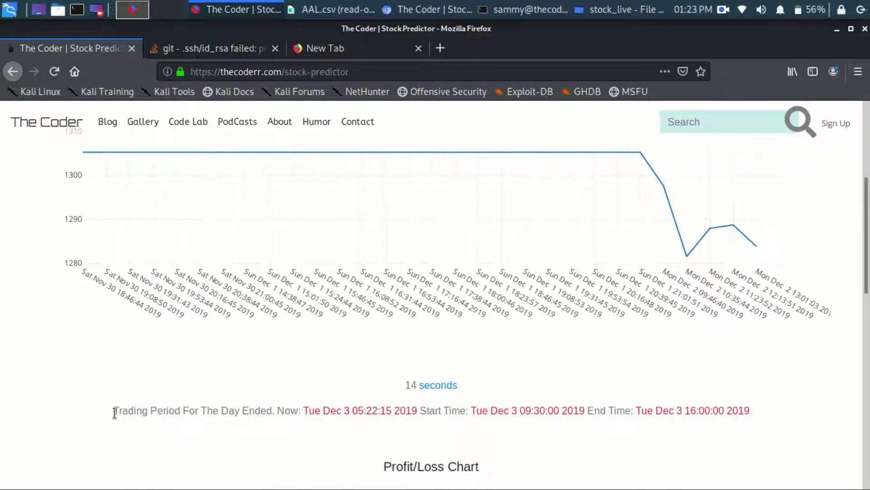
{"action": "left_click_drag", "start_coordinate": [115, 411], "coordinate": [789, 408]}
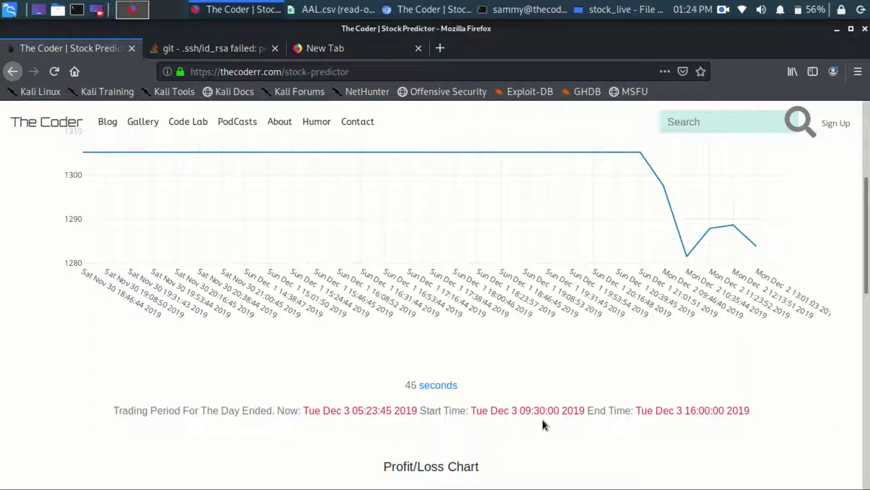
{"action": "left_click_drag", "start_coordinate": [117, 408], "coordinate": [847, 409]}
{"action": "left_click", "coordinate": [751, 421]}
{"action": "left_click_drag", "start_coordinate": [139, 412], "coordinate": [246, 408]}
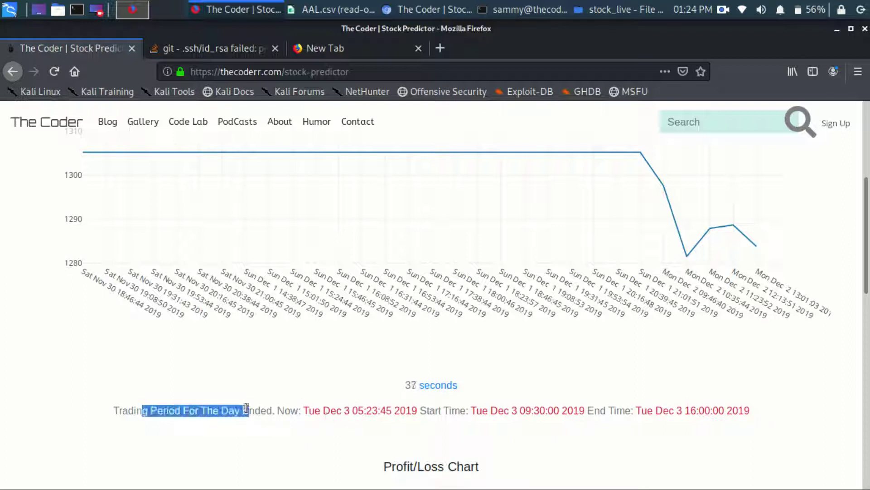
{"action": "left_click_drag", "start_coordinate": [320, 411], "coordinate": [357, 410]}
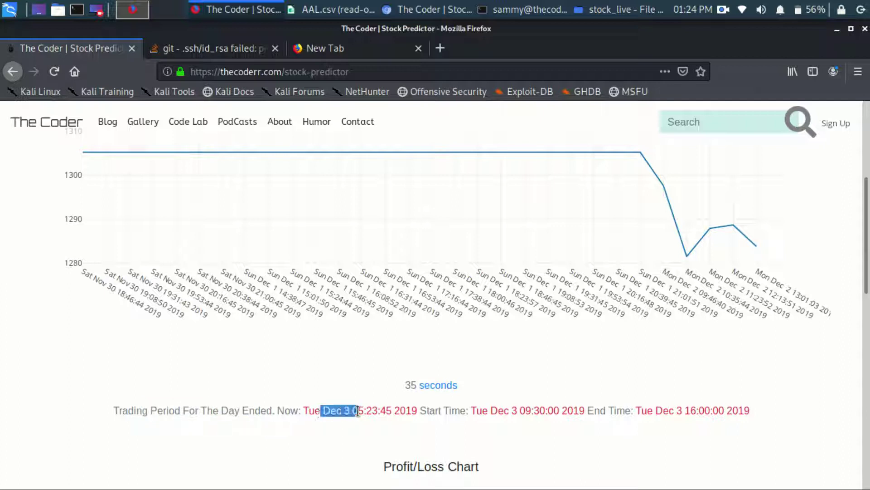
{"action": "triple_click", "coordinate": [399, 401]}
{"action": "left_click", "coordinate": [356, 411]}
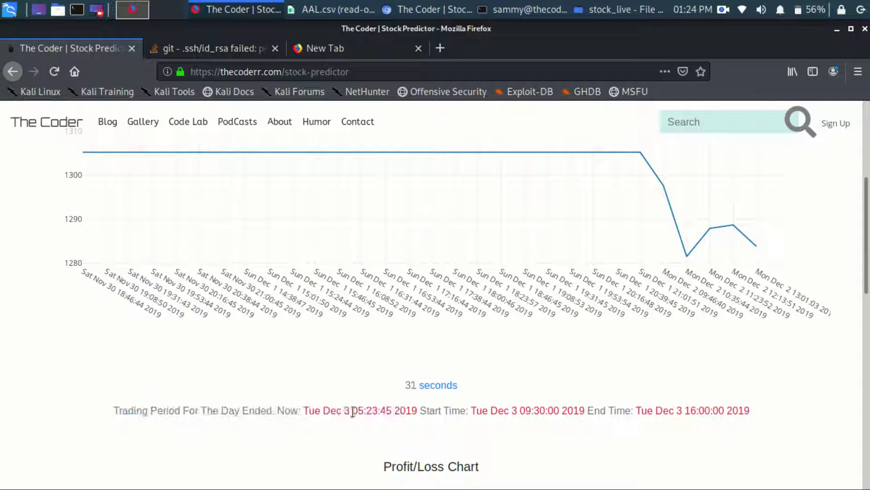
{"action": "left_click_drag", "start_coordinate": [353, 411], "coordinate": [392, 411]}
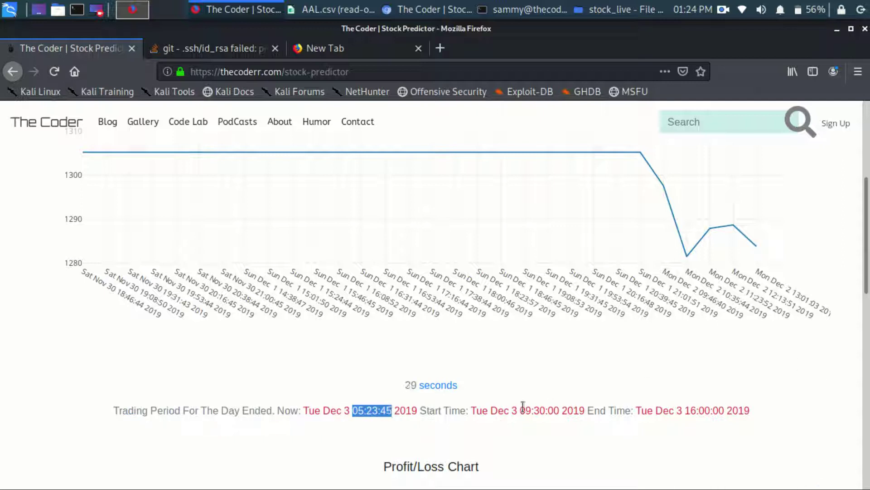
{"action": "left_click_drag", "start_coordinate": [526, 411], "coordinate": [573, 411]}
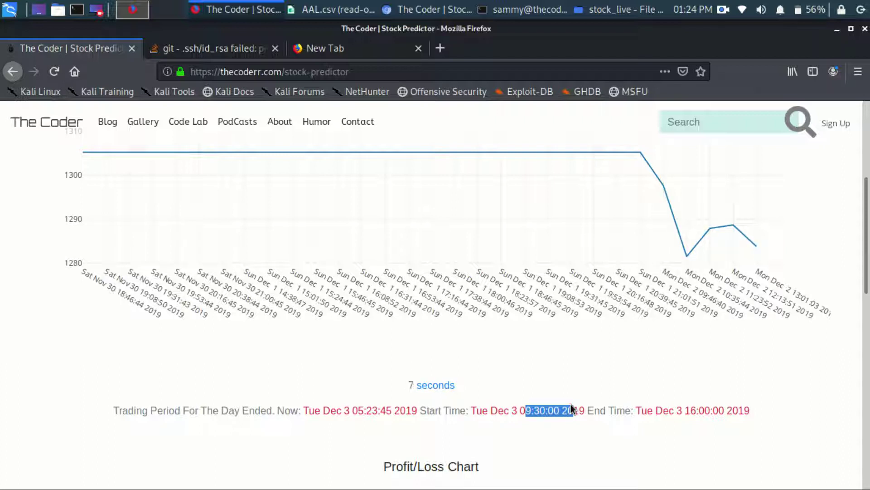
Step: Switch the charted stock to American Airlines Group, Inc. from the Stocks dropdown
{"action": "scroll", "coordinate": [701, 395], "scroll_direction": "up", "scroll_amount": 1}
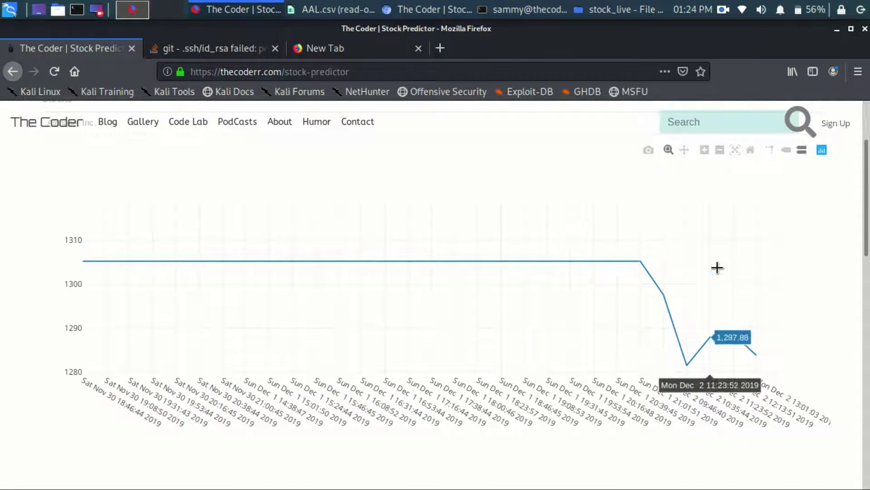
{"action": "scroll", "coordinate": [593, 449], "scroll_direction": "down", "scroll_amount": 10}
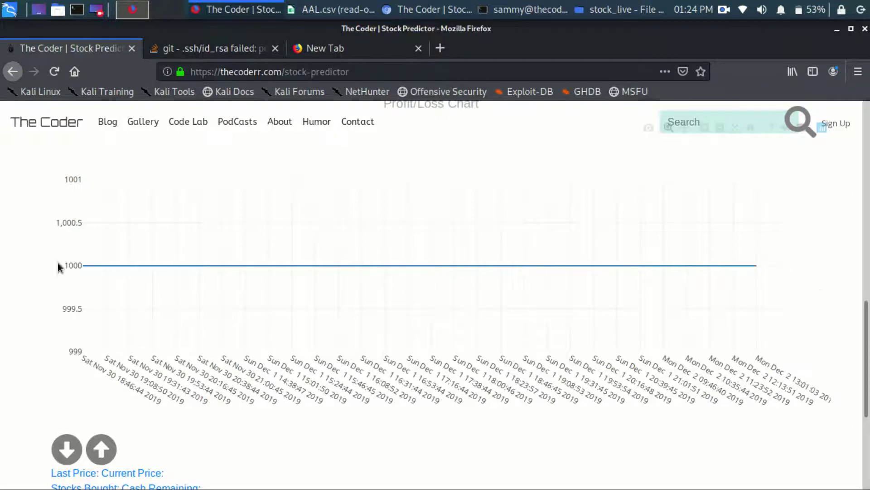
{"action": "scroll", "coordinate": [645, 334], "scroll_direction": "up", "scroll_amount": 10}
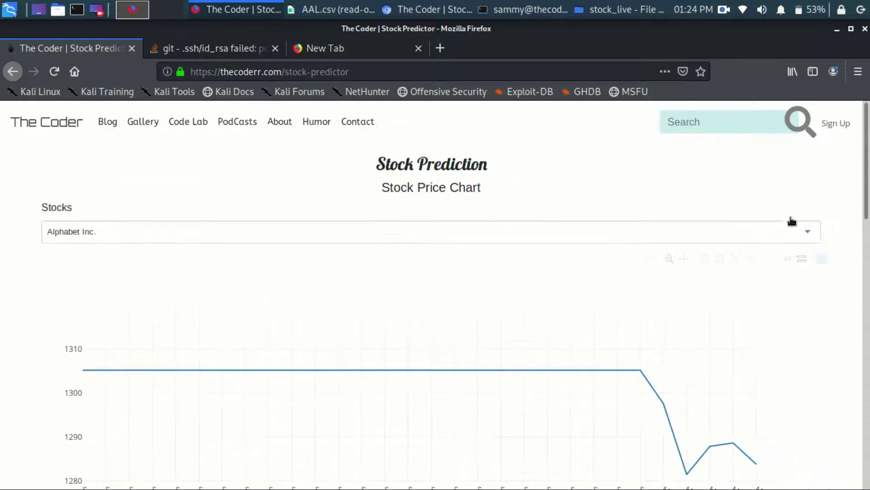
{"action": "left_click", "coordinate": [809, 234]}
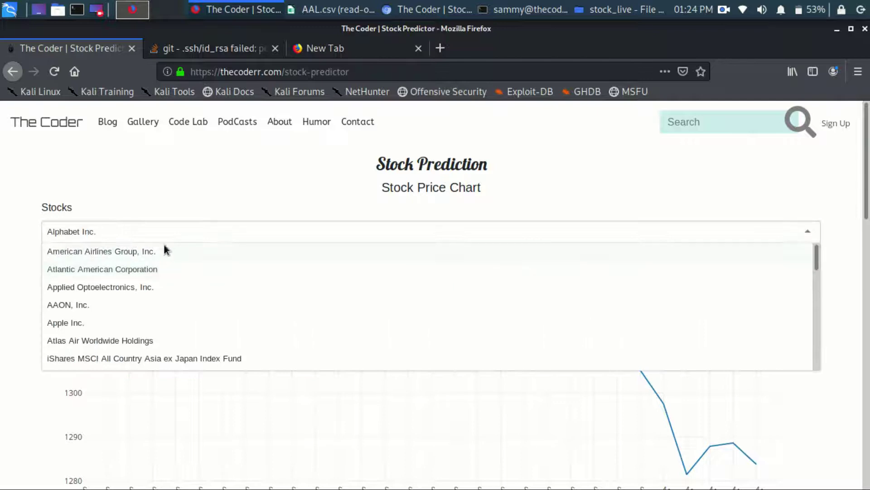
{"action": "left_click", "coordinate": [139, 254]}
Step: Scroll through the AAL price chart falling from 28.77 to about 28.3
{"action": "scroll", "coordinate": [576, 354], "scroll_direction": "down", "scroll_amount": 5}
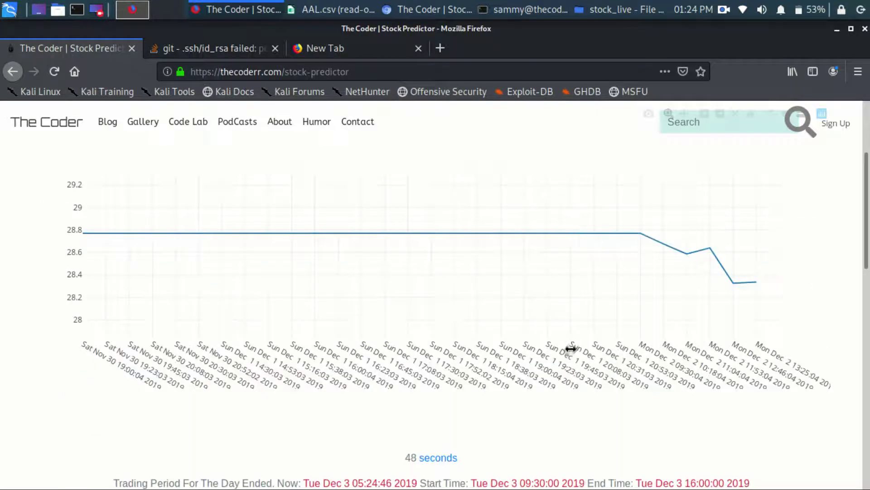
{"action": "scroll", "coordinate": [526, 368], "scroll_direction": "down", "scroll_amount": 8}
{"action": "scroll", "coordinate": [553, 389], "scroll_direction": "up", "scroll_amount": 5}
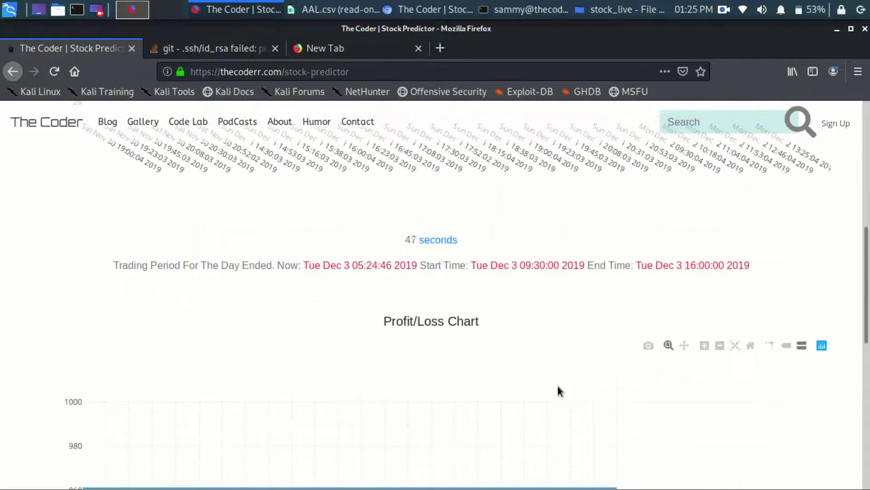
{"action": "scroll", "coordinate": [525, 372], "scroll_direction": "up", "scroll_amount": 5}
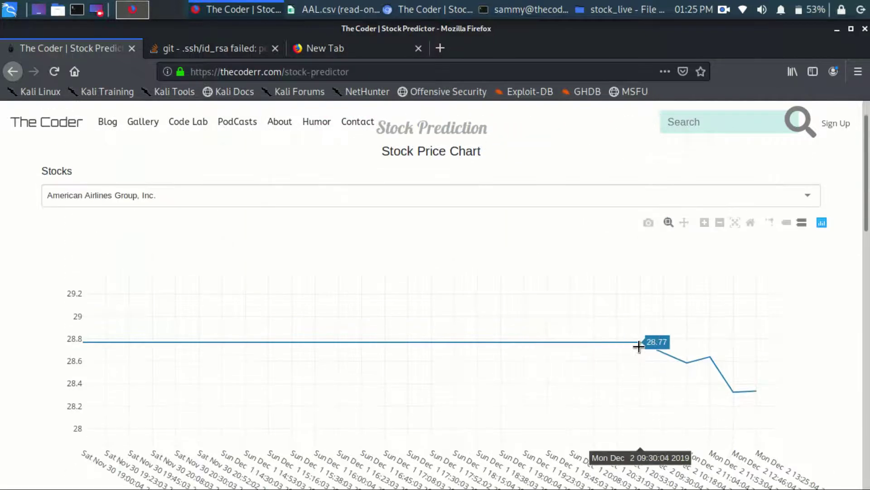
{"action": "scroll", "coordinate": [671, 383], "scroll_direction": "down", "scroll_amount": 3}
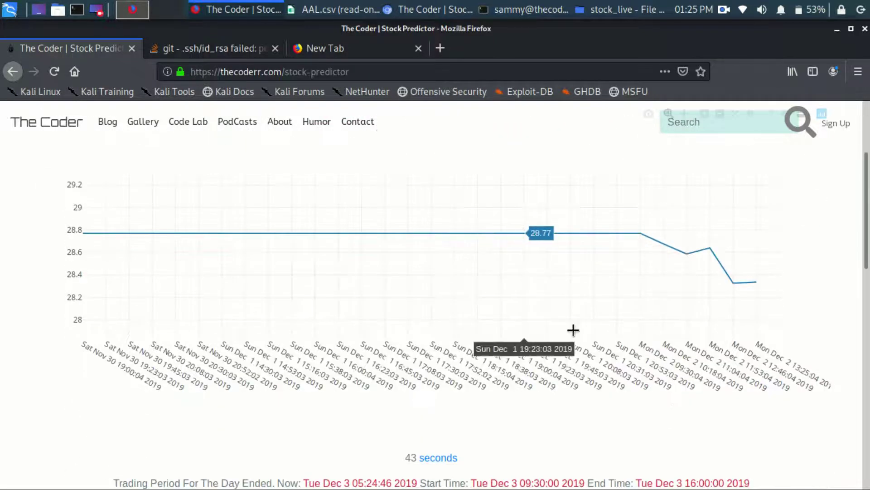
{"action": "scroll", "coordinate": [573, 331], "scroll_direction": "up", "scroll_amount": 5}
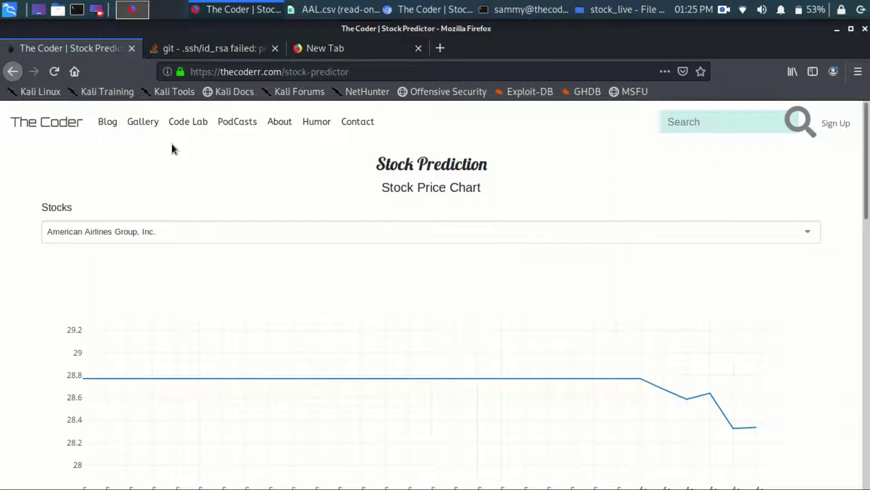
{"action": "scroll", "coordinate": [298, 334], "scroll_direction": "down", "scroll_amount": 5}
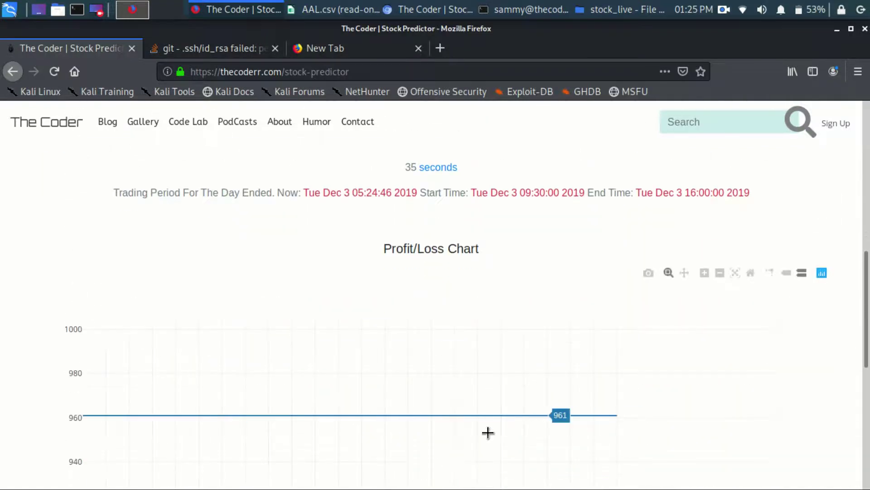
{"action": "scroll", "coordinate": [487, 426], "scroll_direction": "down", "scroll_amount": 4}
{"action": "scroll", "coordinate": [408, 390], "scroll_direction": "down", "scroll_amount": 4}
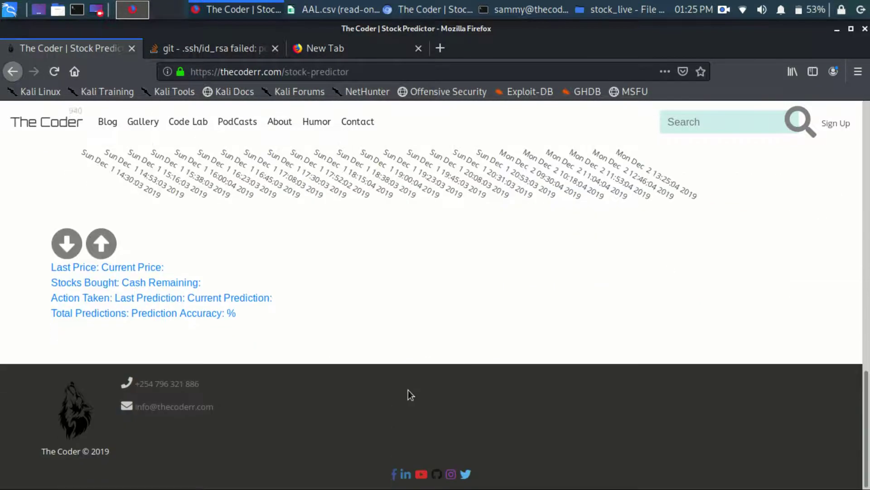
{"action": "scroll", "coordinate": [408, 390], "scroll_direction": "up", "scroll_amount": 10}
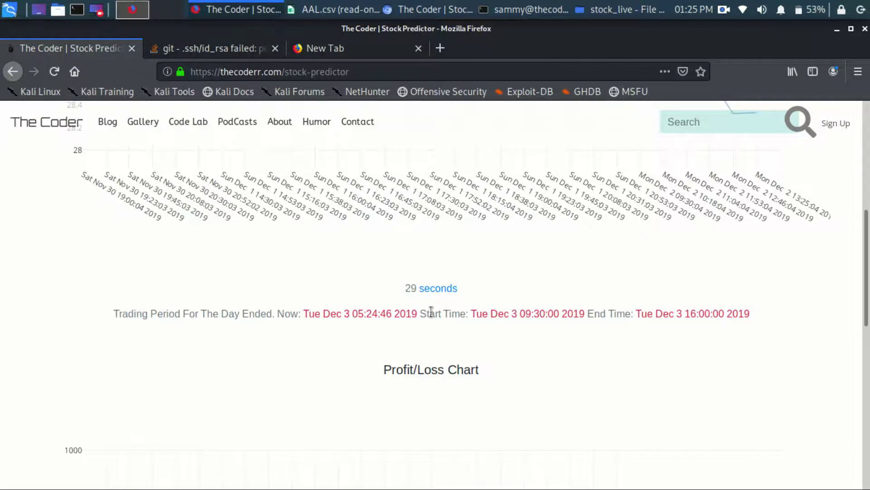
{"action": "scroll", "coordinate": [267, 335], "scroll_direction": "up", "scroll_amount": 3}
{"action": "scroll", "coordinate": [302, 241], "scroll_direction": "down", "scroll_amount": 4}
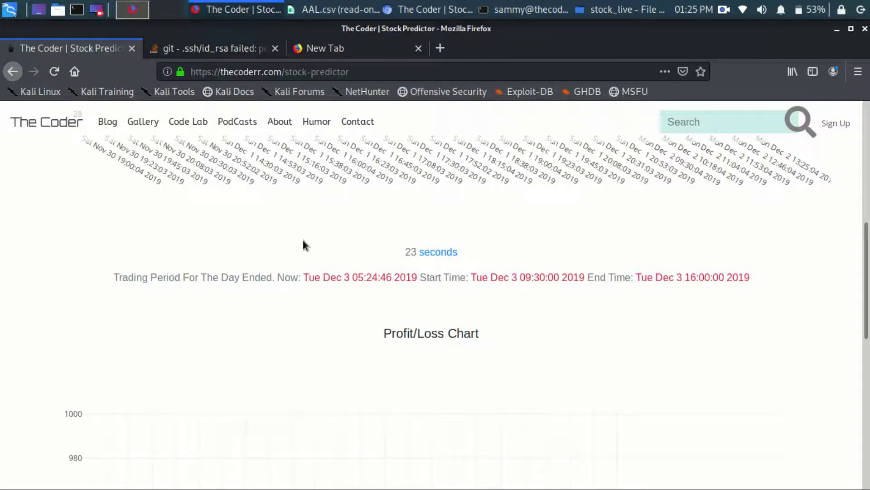
Step: Highlight the trading-period line and check the Profit/Loss chart's flat line near 961
{"action": "left_click_drag", "start_coordinate": [114, 277], "coordinate": [768, 282]}
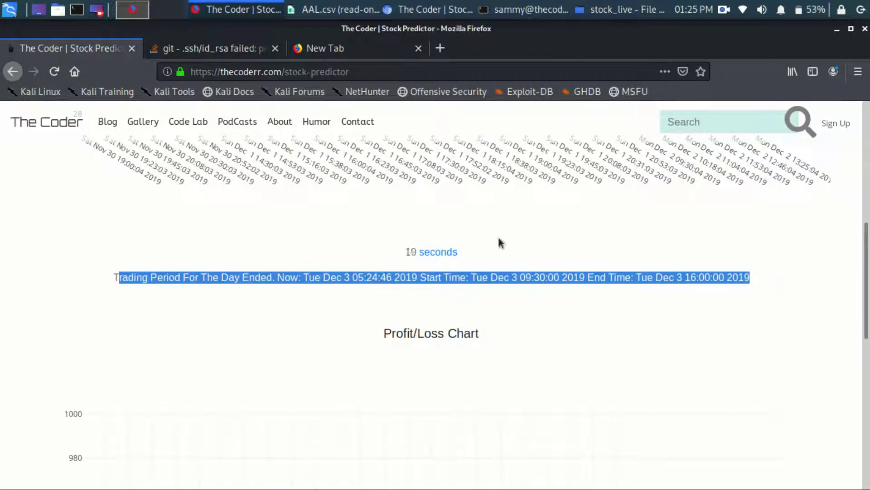
{"action": "scroll", "coordinate": [500, 243], "scroll_direction": "up", "scroll_amount": 5}
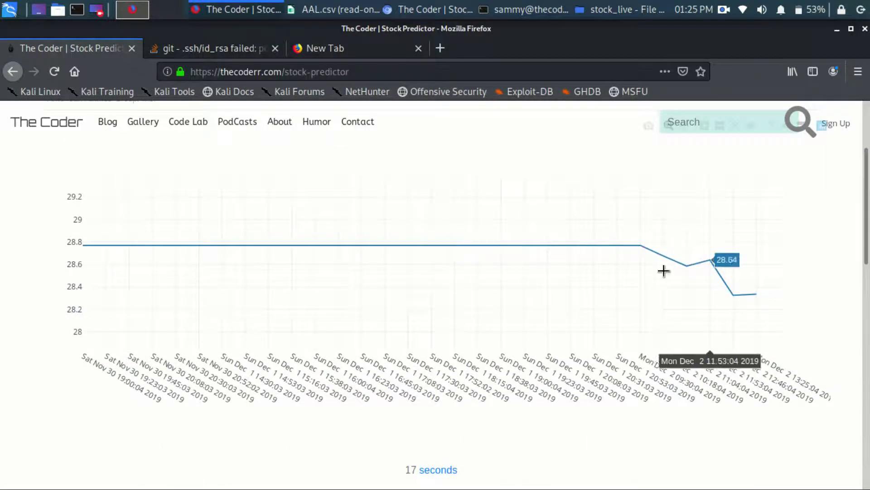
{"action": "scroll", "coordinate": [583, 295], "scroll_direction": "down", "scroll_amount": 13}
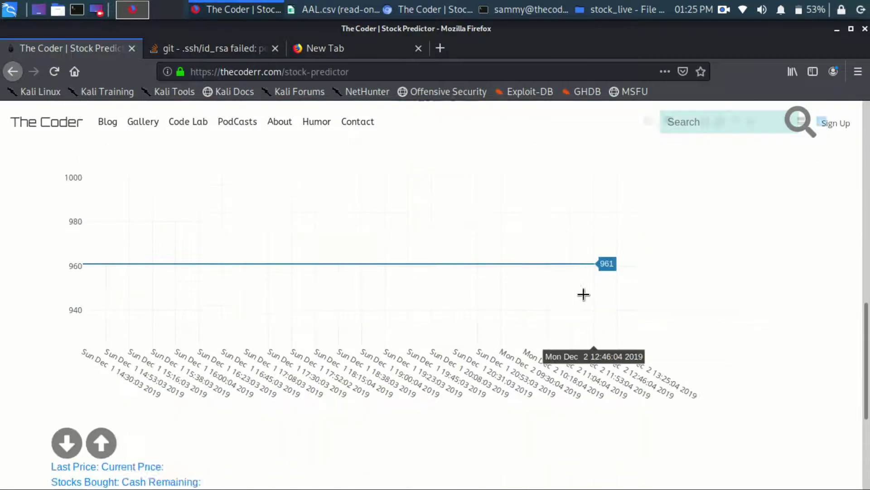
{"action": "scroll", "coordinate": [639, 321], "scroll_direction": "up", "scroll_amount": 3}
{"action": "scroll", "coordinate": [128, 195], "scroll_direction": "up", "scroll_amount": 3}
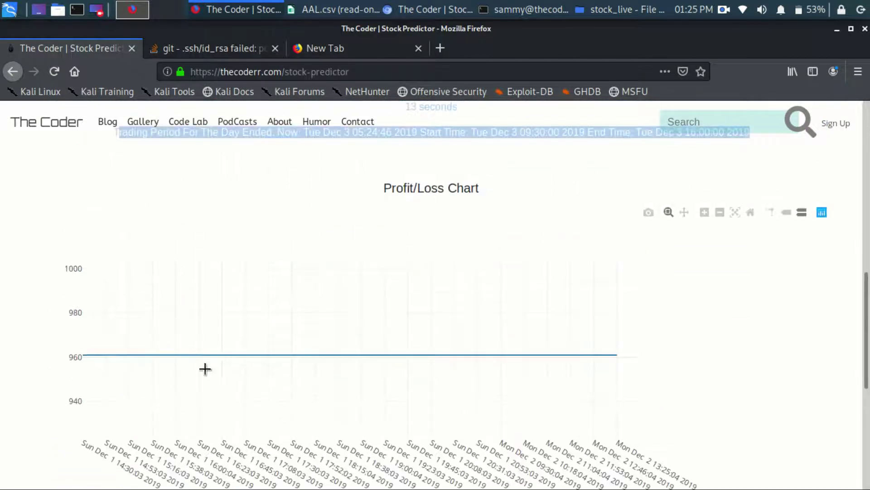
{"action": "scroll", "coordinate": [283, 276], "scroll_direction": "down", "scroll_amount": 3}
{"action": "scroll", "coordinate": [167, 318], "scroll_direction": "up", "scroll_amount": 2}
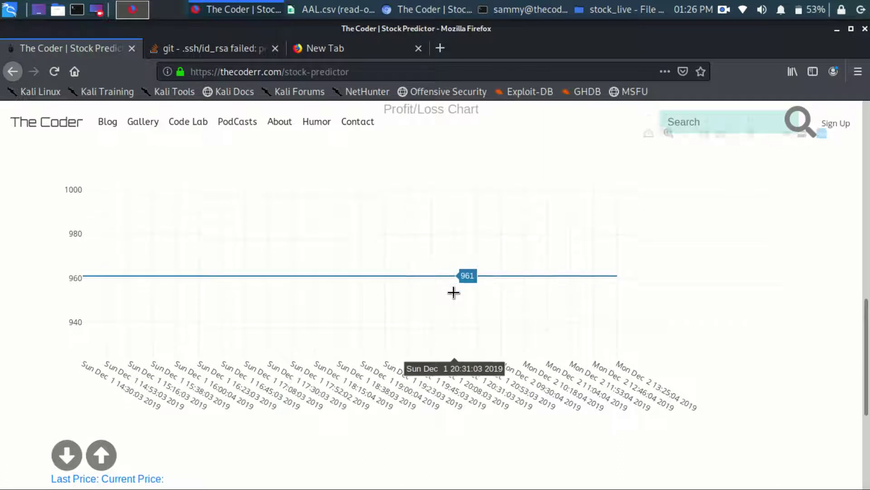
{"action": "scroll", "coordinate": [453, 295], "scroll_direction": "down", "scroll_amount": 4}
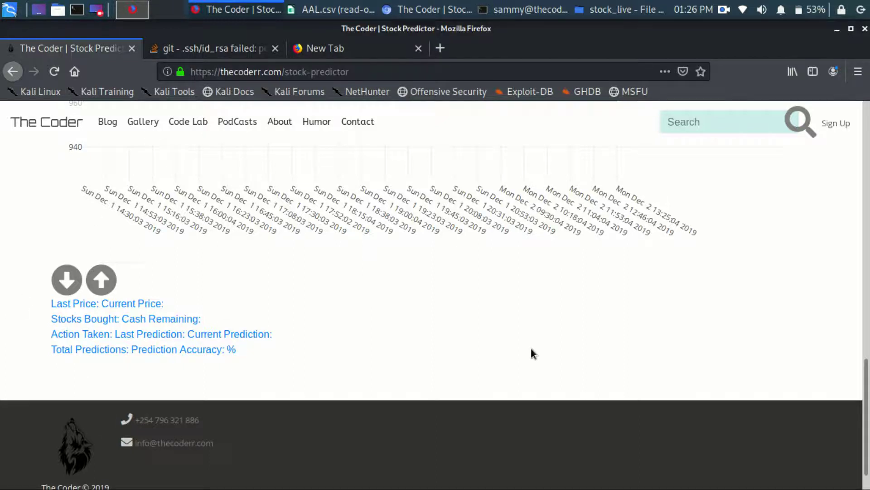
{"action": "scroll", "coordinate": [664, 301], "scroll_direction": "up", "scroll_amount": 8}
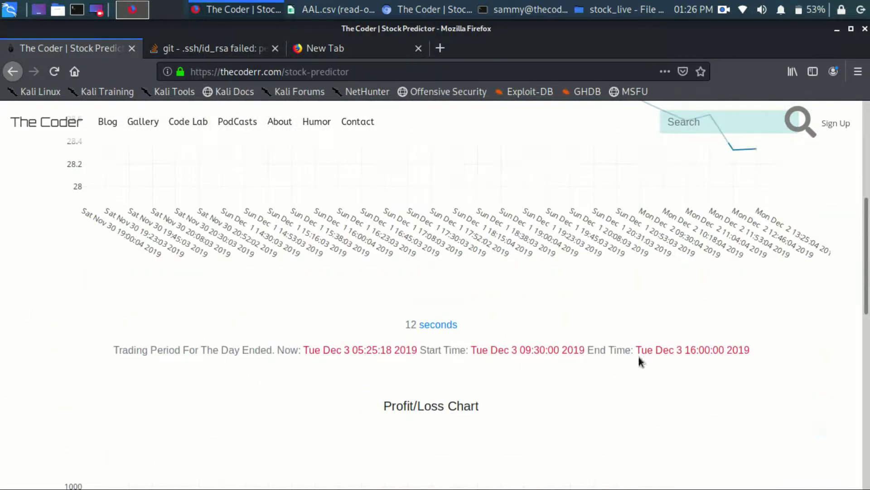
{"action": "scroll", "coordinate": [414, 431], "scroll_direction": "down", "scroll_amount": 6}
{"action": "scroll", "coordinate": [162, 454], "scroll_direction": "down", "scroll_amount": 3}
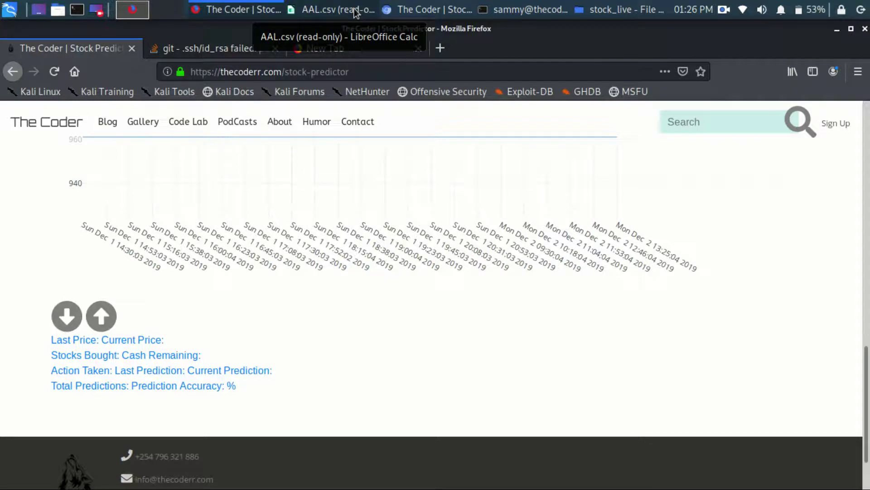
Step: Bring the read-only AAL.csv spreadsheet in LibreOffice Calc to the front
{"action": "left_click", "coordinate": [356, 12]}
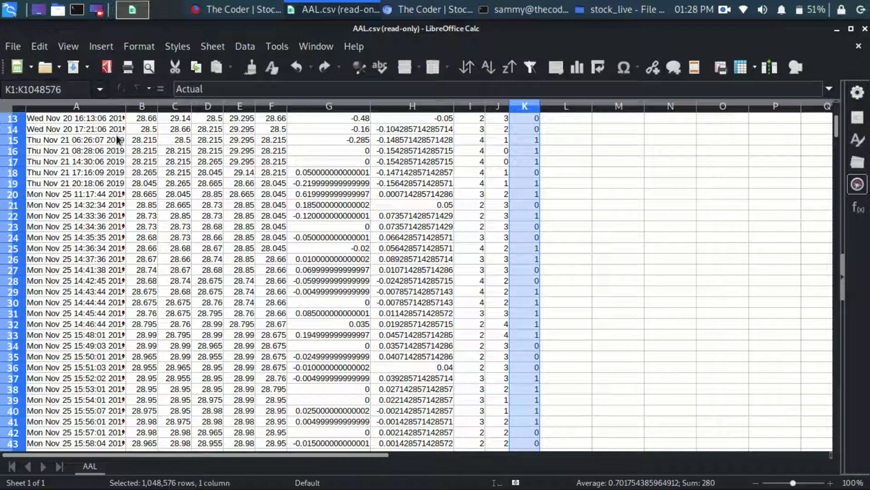
Step: Widen column A so full dates like Wed Nov 20 16:13:06 2019 are visible
{"action": "mouse_move", "coordinate": [126, 106]}
{"action": "left_mouse_down"}
{"action": "mouse_move", "coordinate": [150, 107]}
{"action": "mouse_move", "coordinate": [140, 110]}
{"action": "left_mouse_up"}
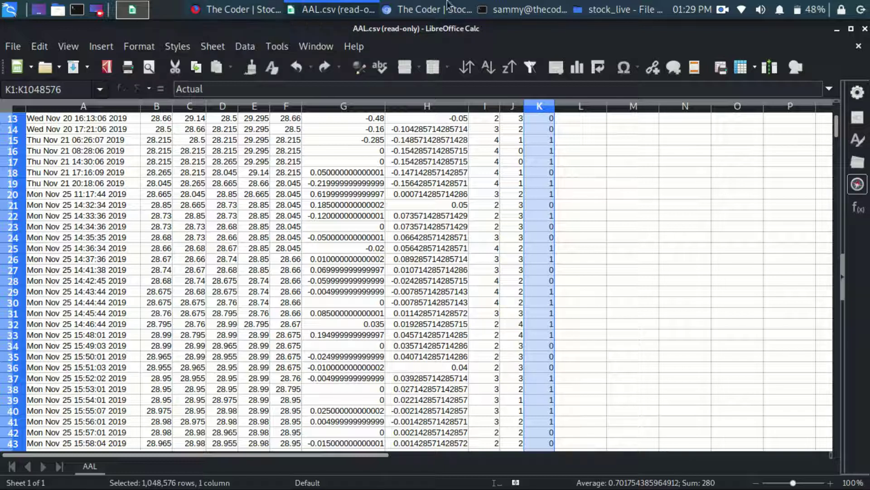
Step: Return to the Chromium stock predictor page and scroll through its charts
{"action": "left_click", "coordinate": [461, 11]}
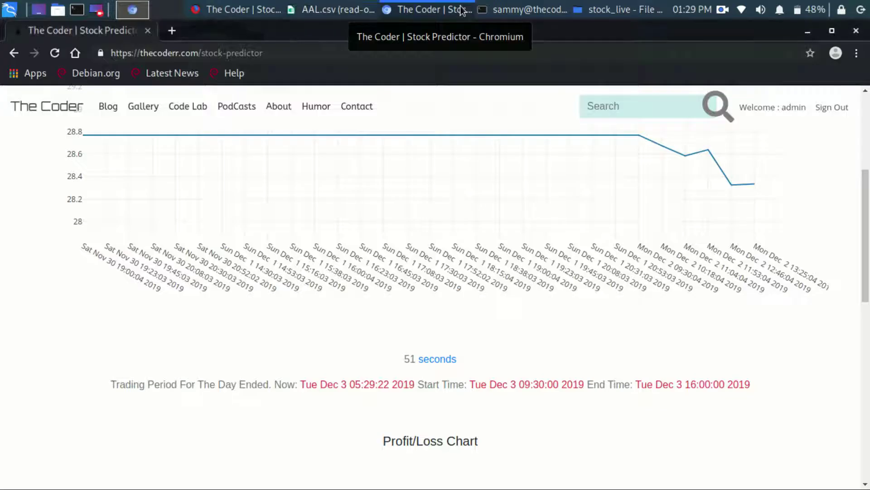
{"action": "scroll", "coordinate": [515, 341], "scroll_direction": "up", "scroll_amount": 2}
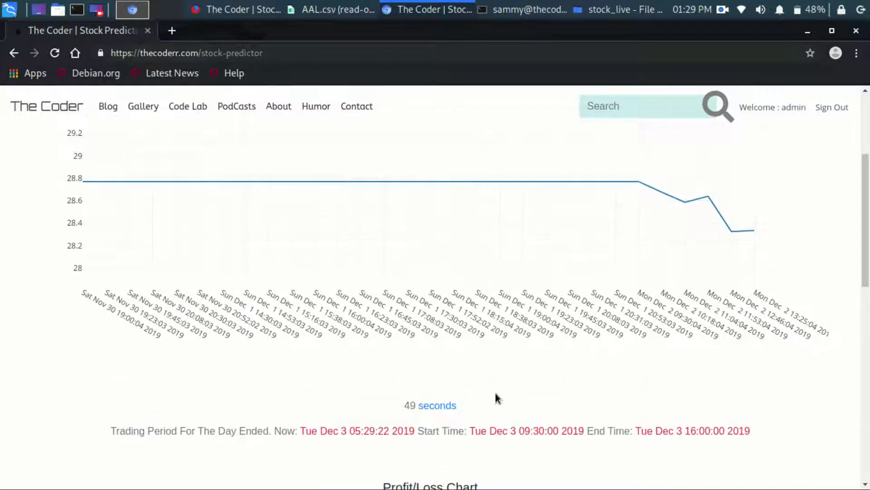
{"action": "scroll", "coordinate": [495, 394], "scroll_direction": "down", "scroll_amount": 8}
{"action": "scroll", "coordinate": [496, 395], "scroll_direction": "down", "scroll_amount": 2}
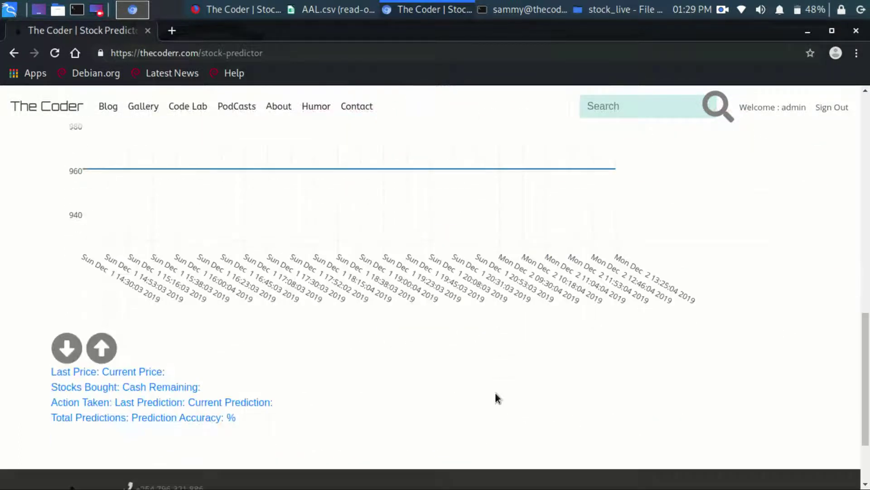
{"action": "scroll", "coordinate": [496, 394], "scroll_direction": "up", "scroll_amount": 3}
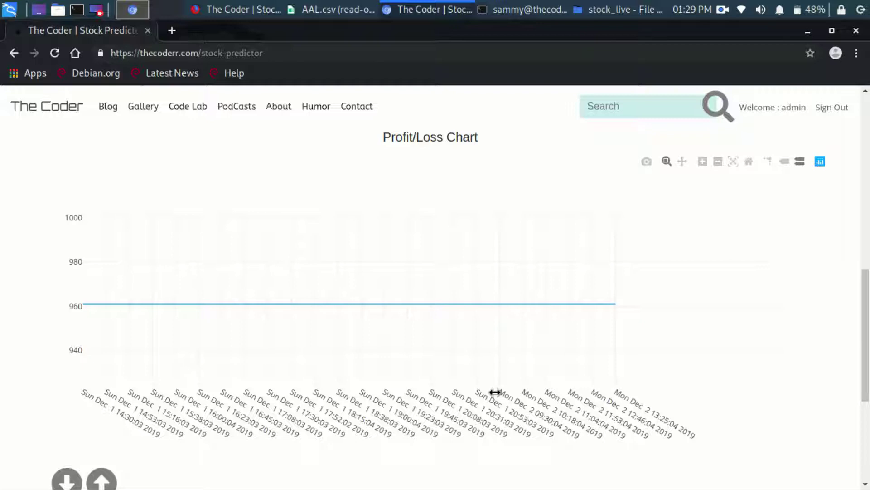
{"action": "scroll", "coordinate": [624, 458], "scroll_direction": "up", "scroll_amount": 4}
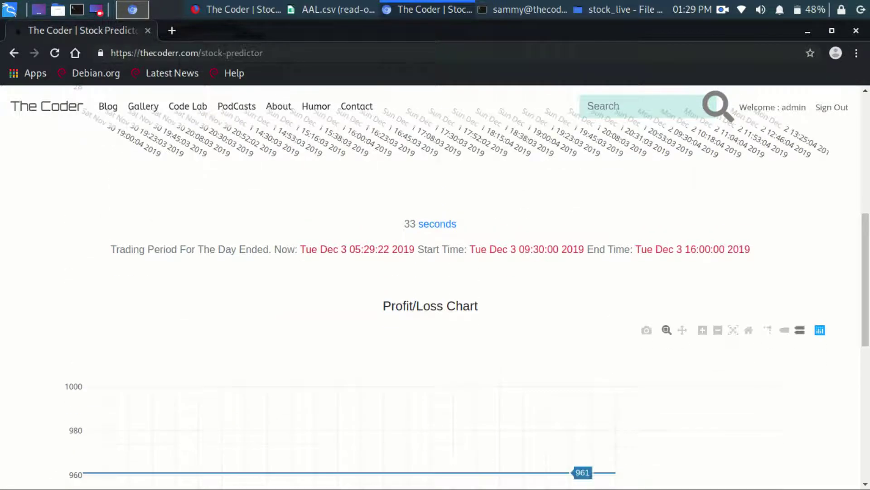
{"action": "scroll", "coordinate": [495, 327], "scroll_direction": "up", "scroll_amount": 3}
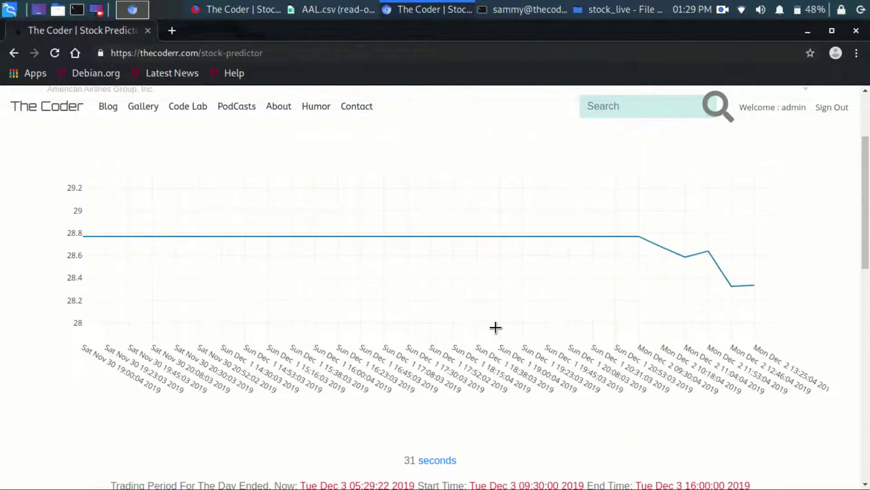
{"action": "scroll", "coordinate": [495, 326], "scroll_direction": "down", "scroll_amount": 1}
{"action": "scroll", "coordinate": [495, 327], "scroll_direction": "up", "scroll_amount": 6}
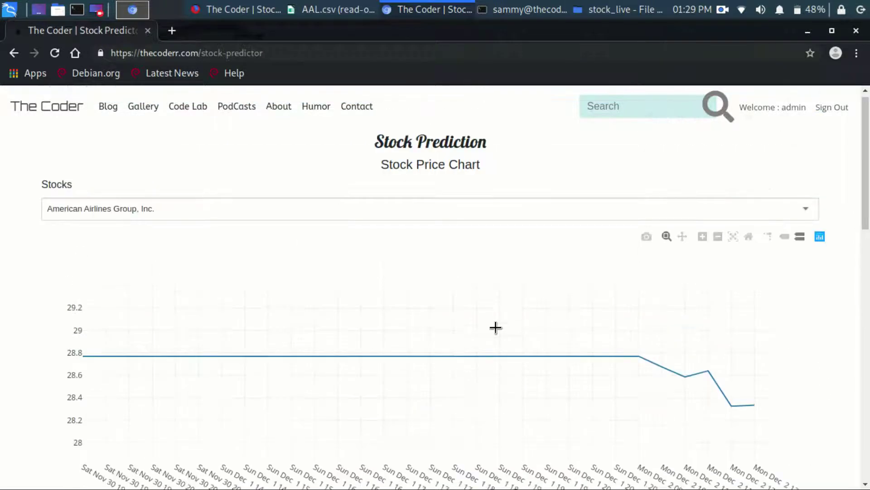
{"action": "scroll", "coordinate": [495, 326], "scroll_direction": "down", "scroll_amount": 4}
{"action": "scroll", "coordinate": [495, 327], "scroll_direction": "down", "scroll_amount": 11}
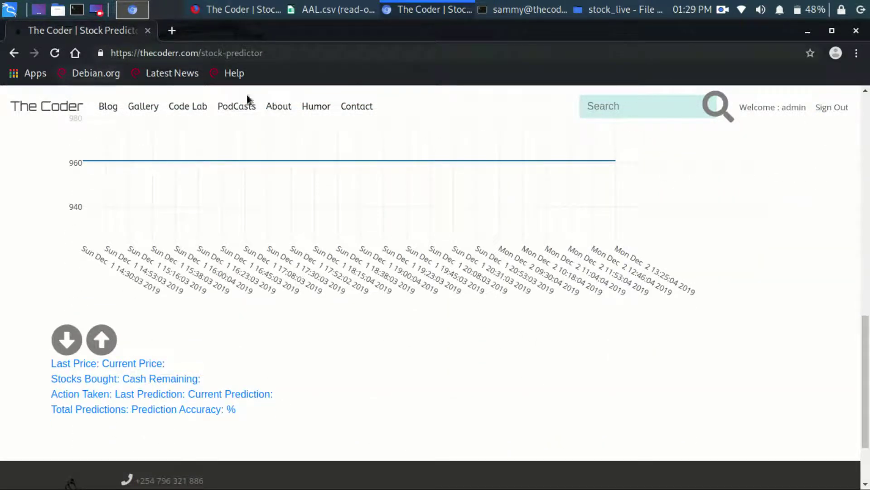
{"action": "mouse_move", "coordinate": [265, 144]}
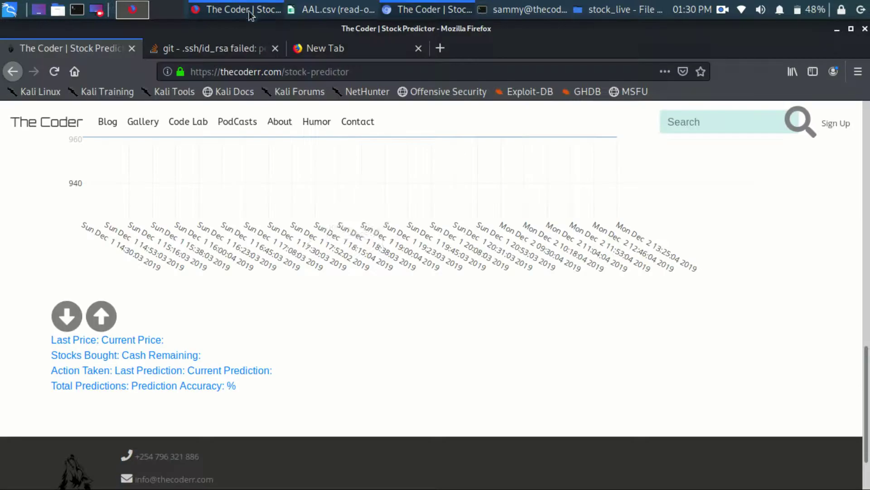
Step: Scroll the Firefox stock prediction page briefly, then reload it
{"action": "scroll", "coordinate": [309, 176], "scroll_direction": "up", "scroll_amount": 6}
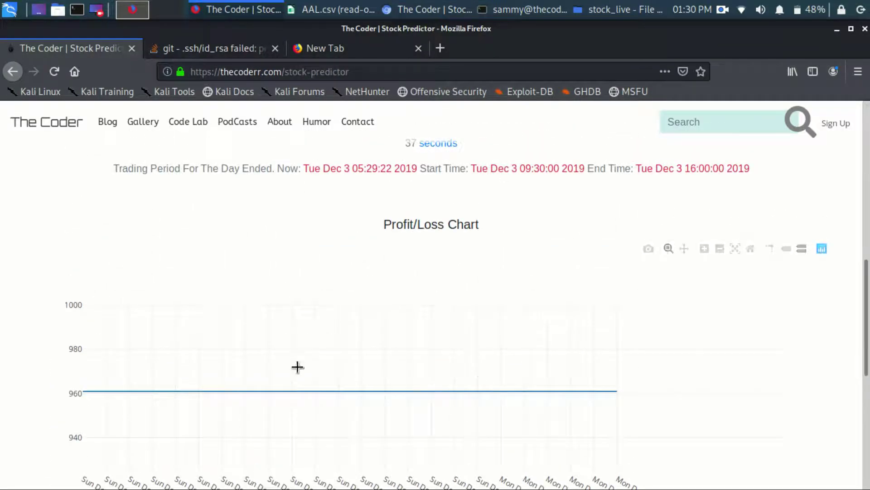
{"action": "scroll", "coordinate": [298, 368], "scroll_direction": "down", "scroll_amount": 4}
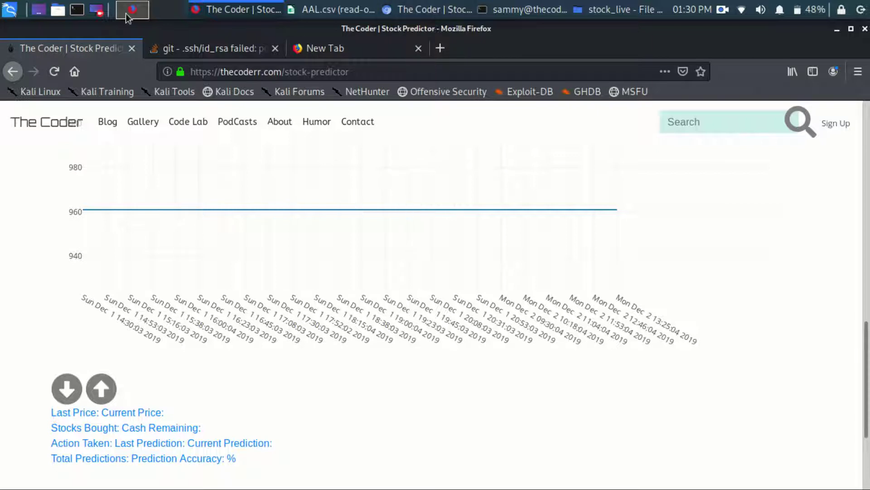
{"action": "left_click", "coordinate": [54, 71]}
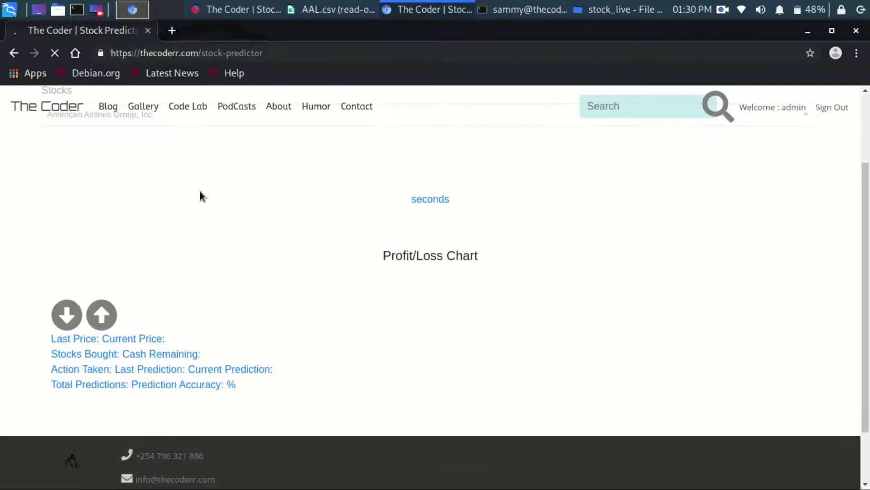
Step: Scroll through the reloaded AAL price chart dipping from 28.77 and the Profit/Loss chart
{"action": "scroll", "coordinate": [503, 347], "scroll_direction": "down", "scroll_amount": 6}
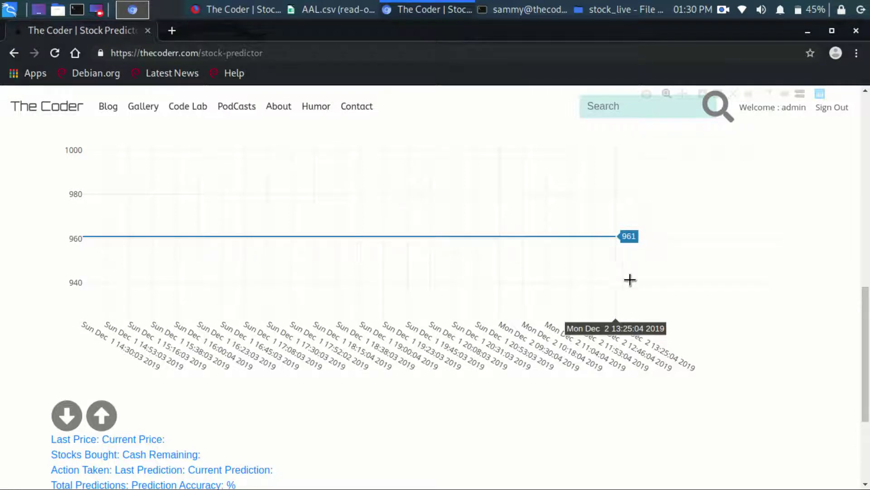
{"action": "scroll", "coordinate": [714, 312], "scroll_direction": "down", "scroll_amount": 2}
{"action": "scroll", "coordinate": [714, 312], "scroll_direction": "up", "scroll_amount": 2}
{"action": "scroll", "coordinate": [714, 312], "scroll_direction": "up", "scroll_amount": 7}
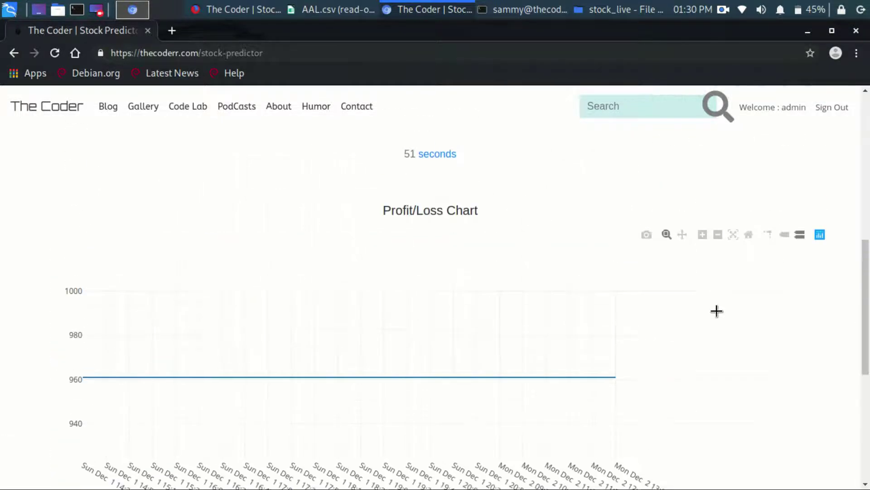
{"action": "scroll", "coordinate": [716, 312], "scroll_direction": "down", "scroll_amount": 8}
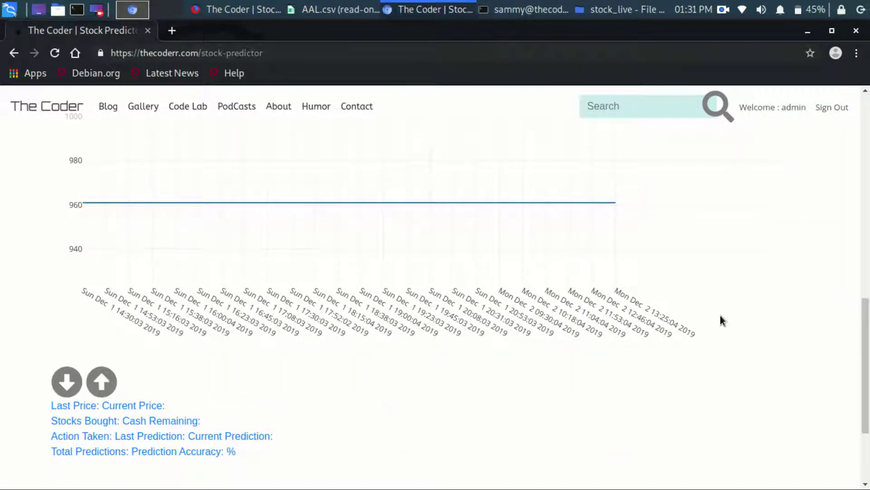
{"action": "mouse_move", "coordinate": [620, 240]}
{"action": "scroll", "coordinate": [532, 287], "scroll_direction": "up", "scroll_amount": 6}
{"action": "scroll", "coordinate": [530, 277], "scroll_direction": "down", "scroll_amount": 3}
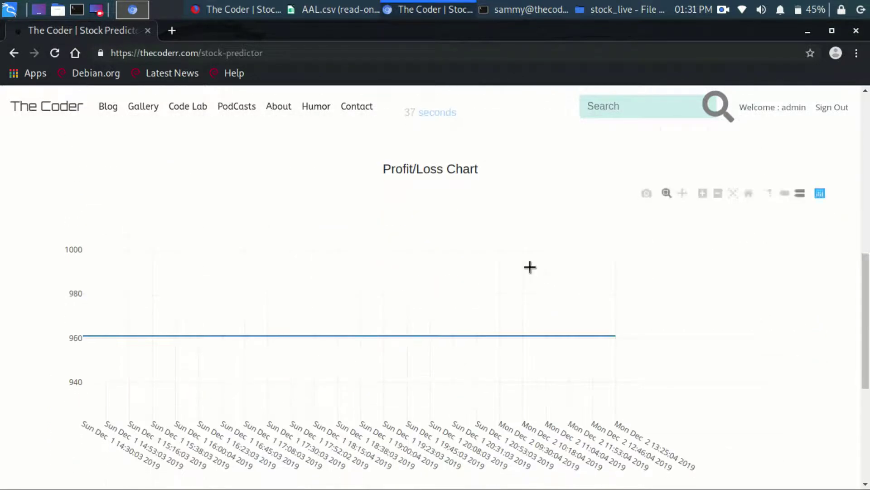
{"action": "scroll", "coordinate": [530, 267], "scroll_direction": "down", "scroll_amount": 5}
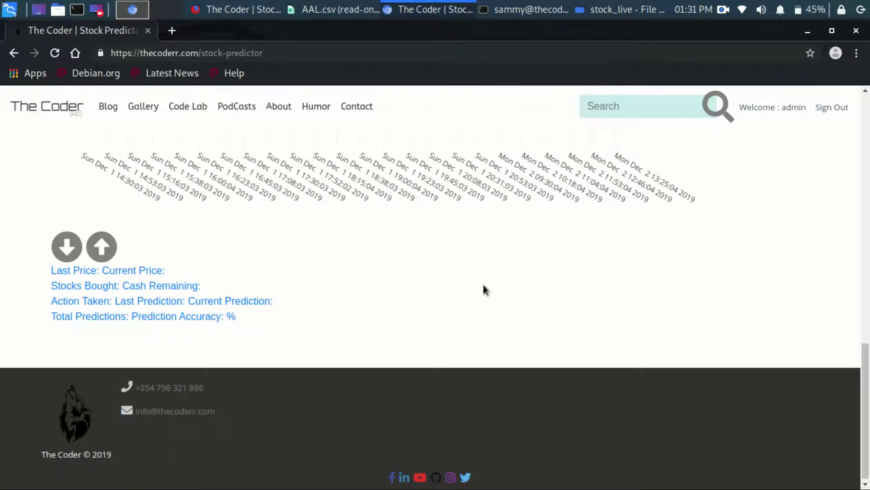
{"action": "scroll", "coordinate": [483, 284], "scroll_direction": "up", "scroll_amount": 4}
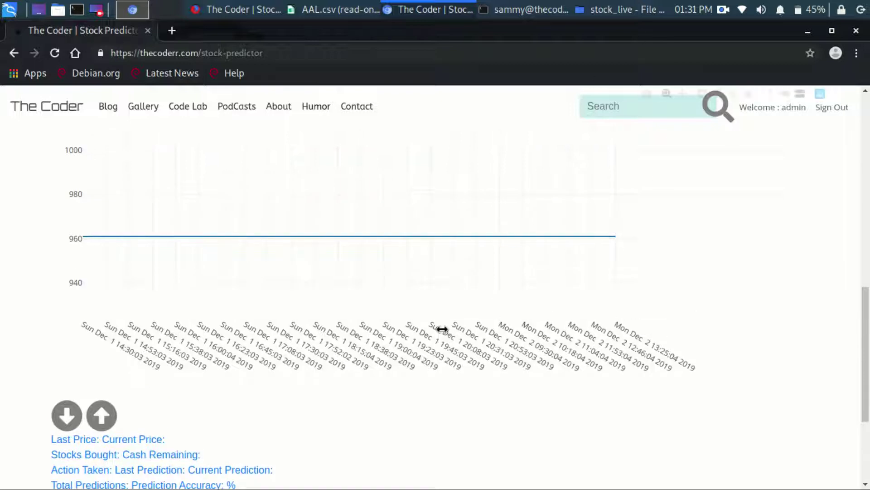
{"action": "scroll", "coordinate": [422, 338], "scroll_direction": "down", "scroll_amount": 4}
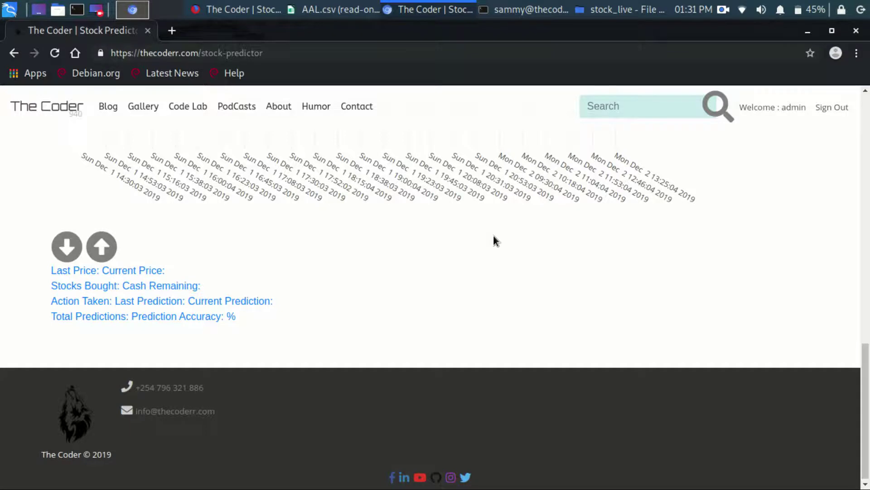
{"action": "scroll", "coordinate": [549, 252], "scroll_direction": "up", "scroll_amount": 3}
{"action": "scroll", "coordinate": [549, 252], "scroll_direction": "up", "scroll_amount": 1}
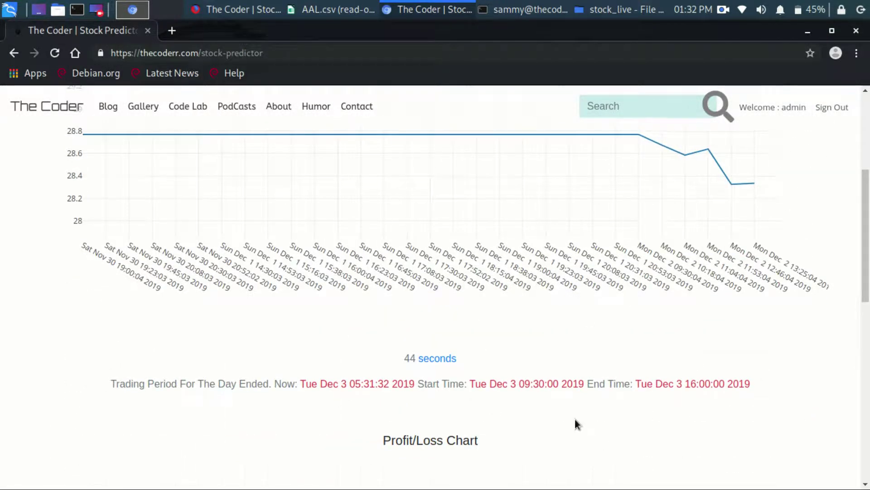
Step: Clear the accidental selection on the empty stats panel and scroll back to the top
{"action": "scroll", "coordinate": [575, 419], "scroll_direction": "down", "scroll_amount": 10}
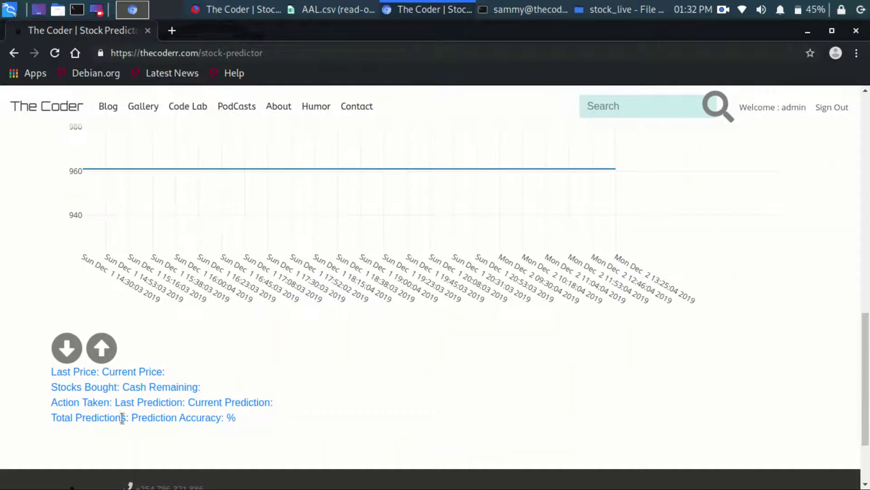
{"action": "left_click", "coordinate": [230, 416]}
{"action": "scroll", "coordinate": [445, 321], "scroll_direction": "up", "scroll_amount": 7}
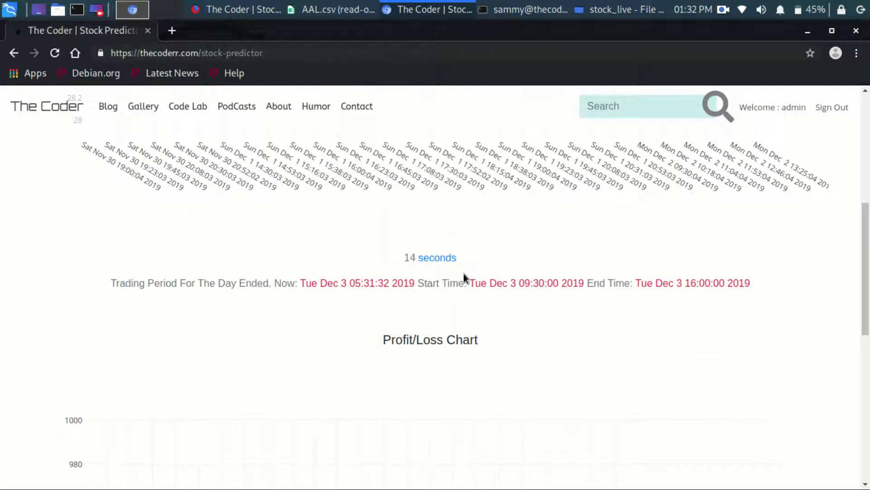
{"action": "scroll", "coordinate": [463, 273], "scroll_direction": "up", "scroll_amount": 6}
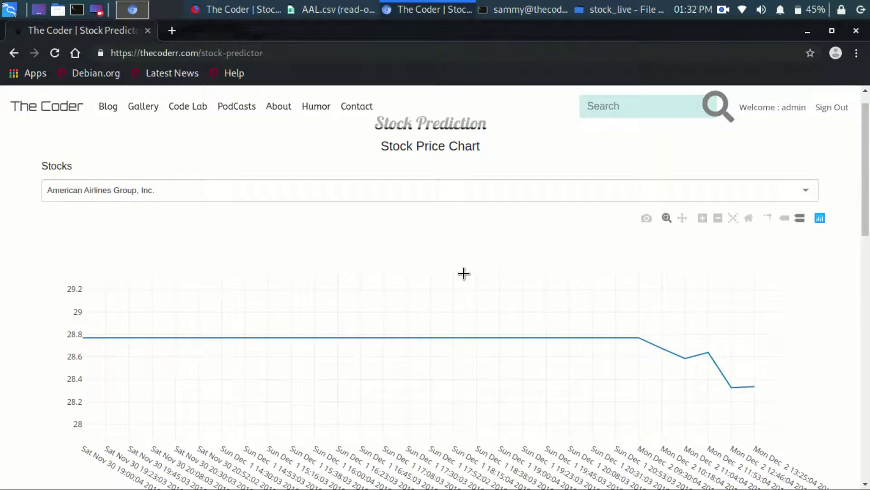
{"action": "scroll", "coordinate": [464, 274], "scroll_direction": "up", "scroll_amount": 1}
{"action": "scroll", "coordinate": [463, 273], "scroll_direction": "down", "scroll_amount": 4}
{"action": "scroll", "coordinate": [463, 273], "scroll_direction": "up", "scroll_amount": 4}
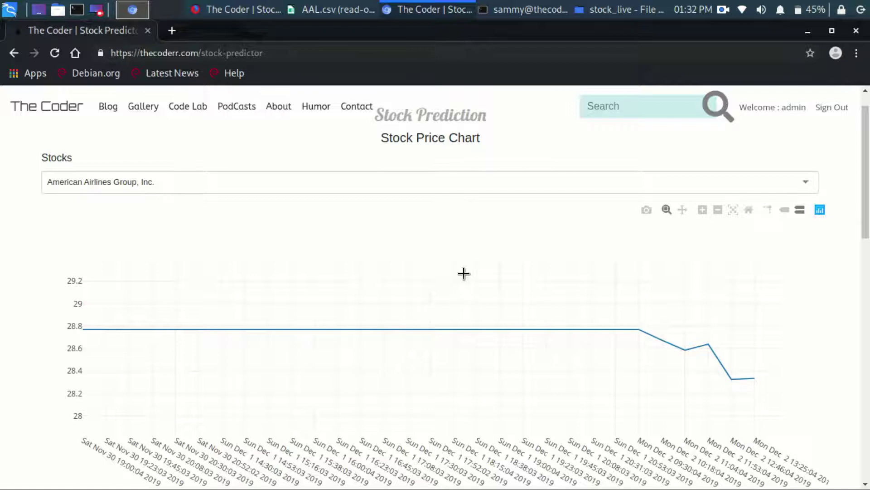
{"action": "mouse_move", "coordinate": [463, 272]}
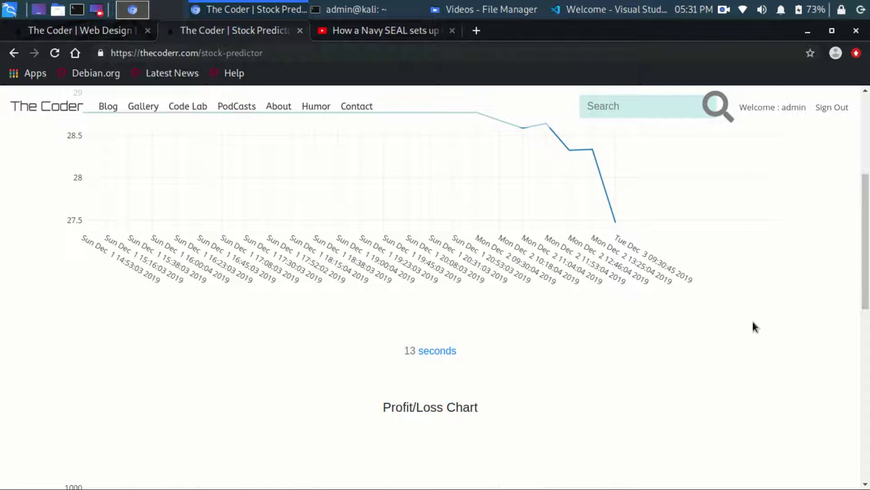
{"action": "scroll", "coordinate": [762, 295], "scroll_direction": "down", "scroll_amount": 6}
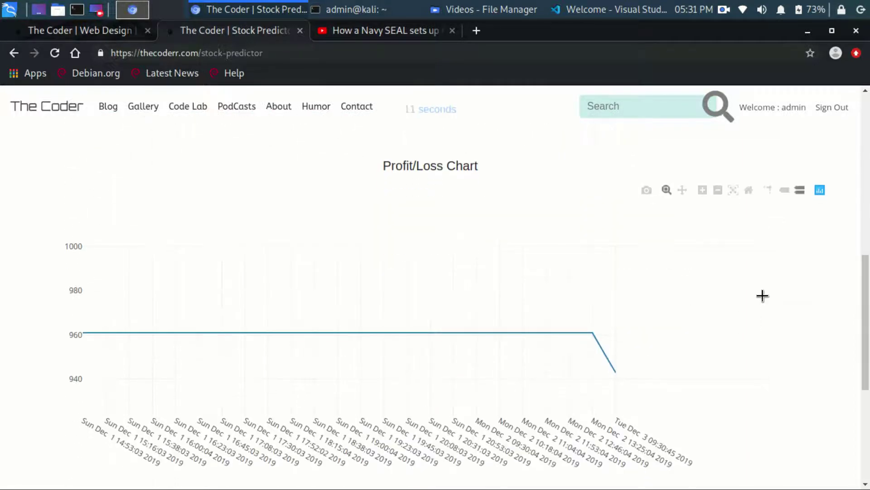
{"action": "scroll", "coordinate": [763, 295], "scroll_direction": "down", "scroll_amount": 3}
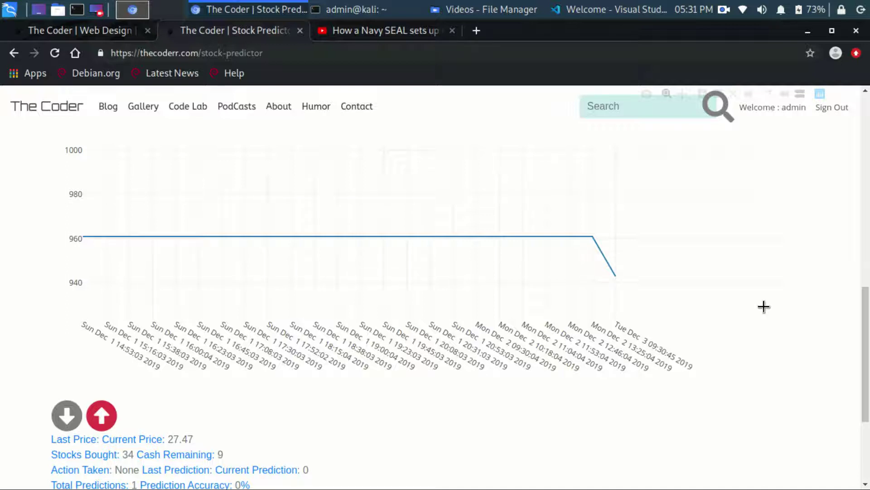
{"action": "scroll", "coordinate": [764, 307], "scroll_direction": "up", "scroll_amount": 8}
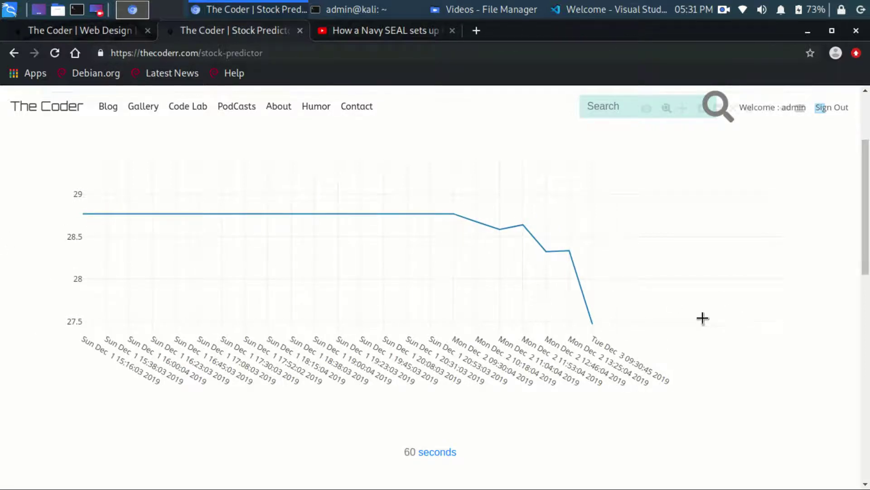
{"action": "scroll", "coordinate": [698, 314], "scroll_direction": "down", "scroll_amount": 6}
{"action": "scroll", "coordinate": [698, 315], "scroll_direction": "down", "scroll_amount": 4}
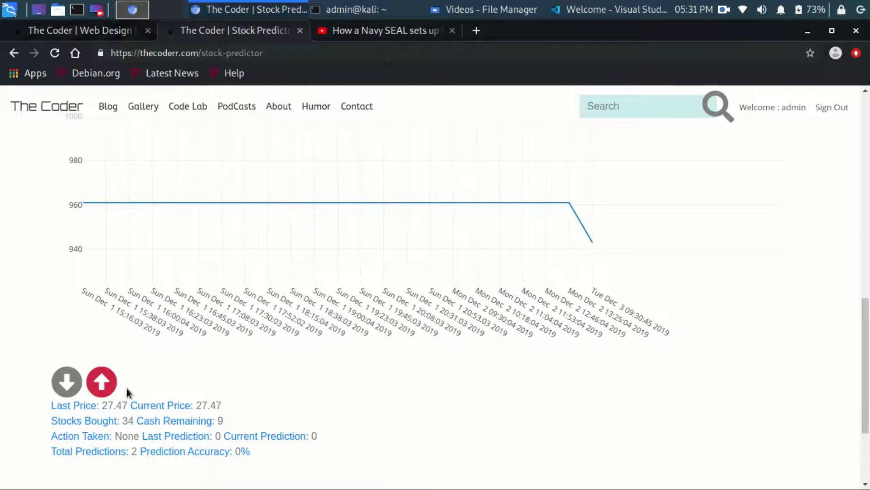
{"action": "scroll", "coordinate": [304, 390], "scroll_direction": "up", "scroll_amount": 3}
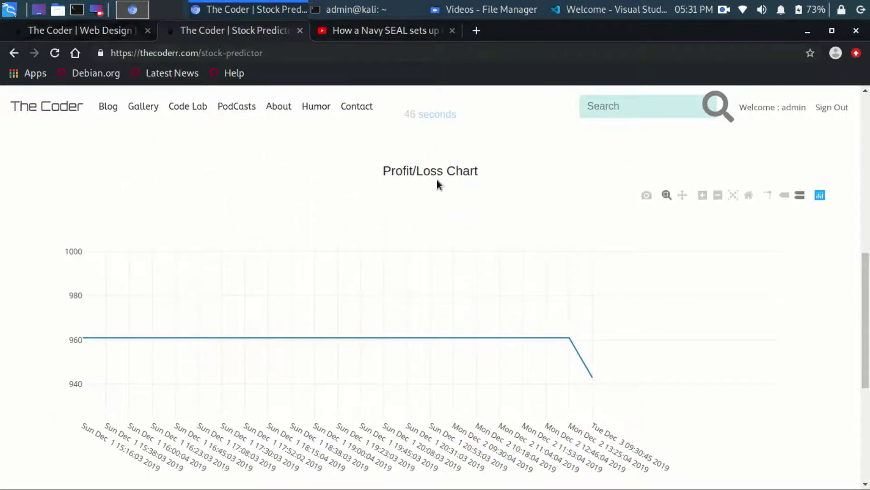
{"action": "scroll", "coordinate": [423, 172], "scroll_direction": "up", "scroll_amount": 3}
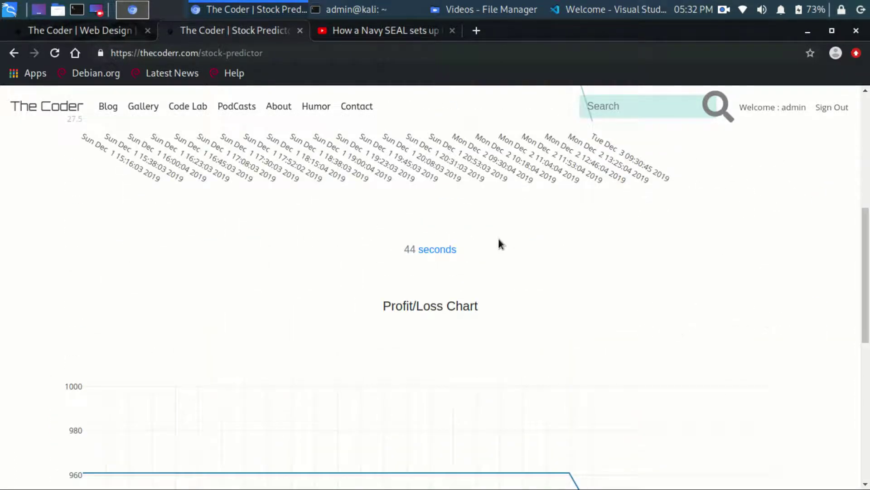
{"action": "scroll", "coordinate": [359, 300], "scroll_direction": "down", "scroll_amount": 8}
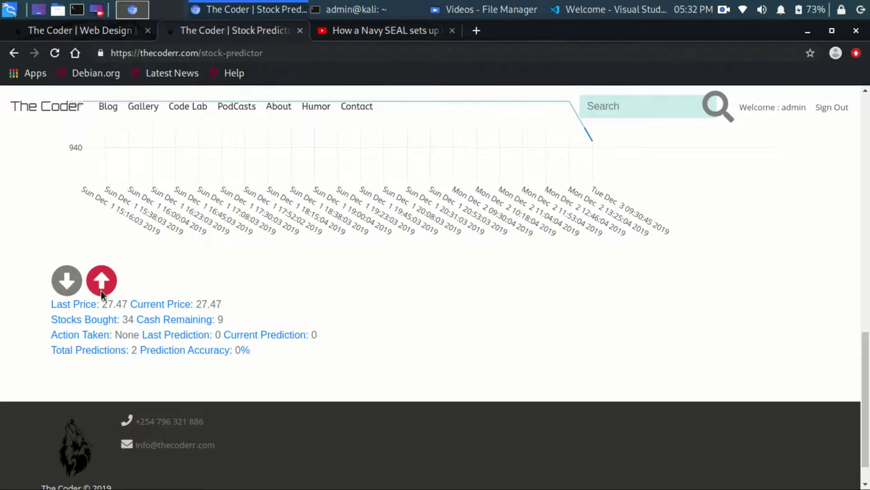
{"action": "scroll", "coordinate": [266, 272], "scroll_direction": "up", "scroll_amount": 8}
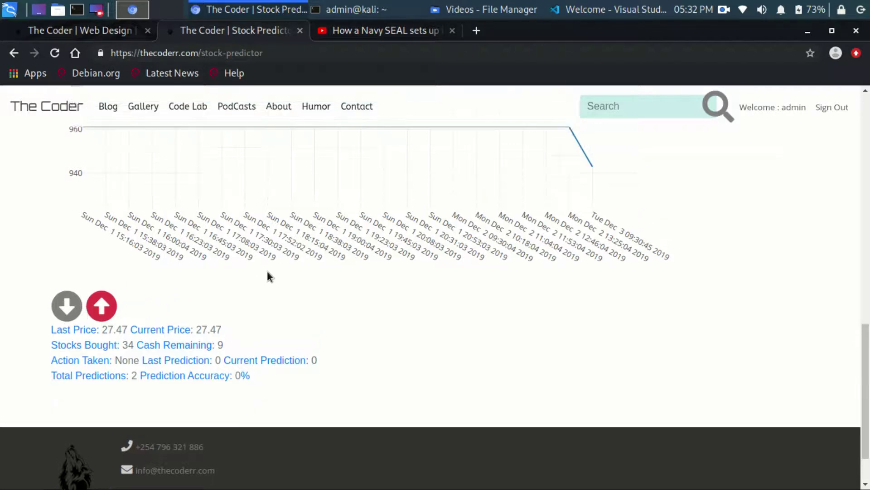
{"action": "scroll", "coordinate": [454, 325], "scroll_direction": "up", "scroll_amount": 2}
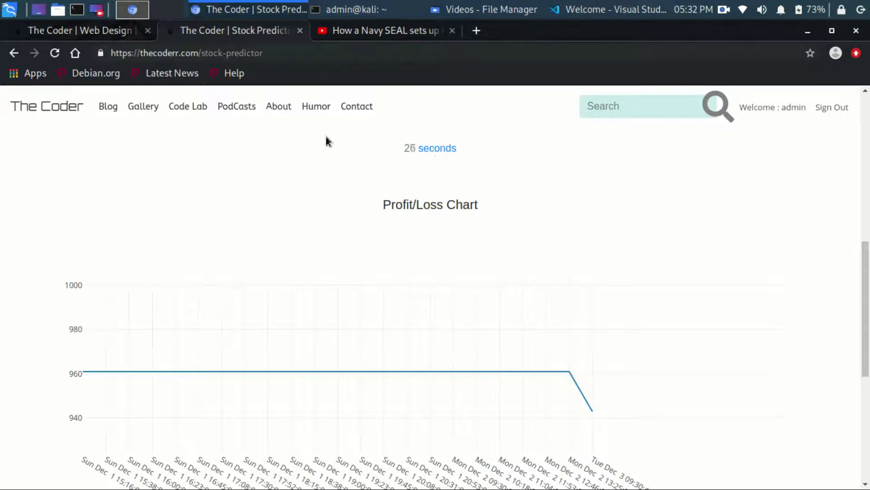
{"action": "scroll", "coordinate": [425, 169], "scroll_direction": "down", "scroll_amount": 5}
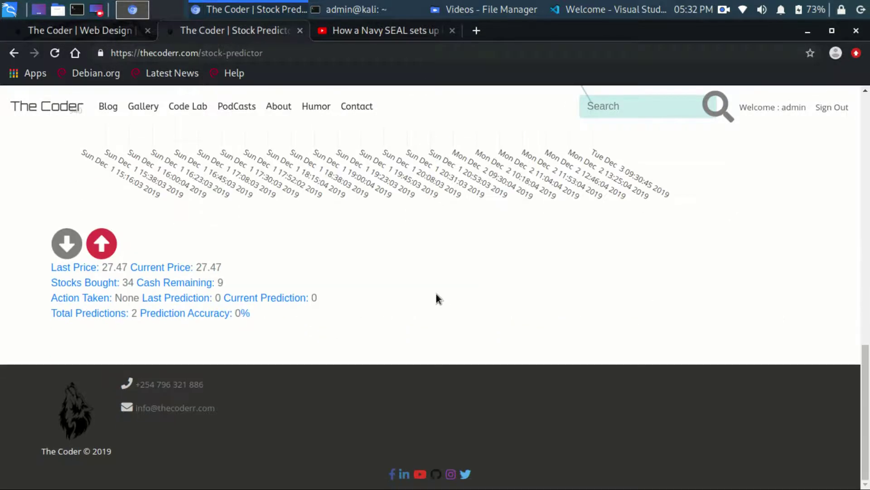
{"action": "scroll", "coordinate": [535, 291], "scroll_direction": "up", "scroll_amount": 2}
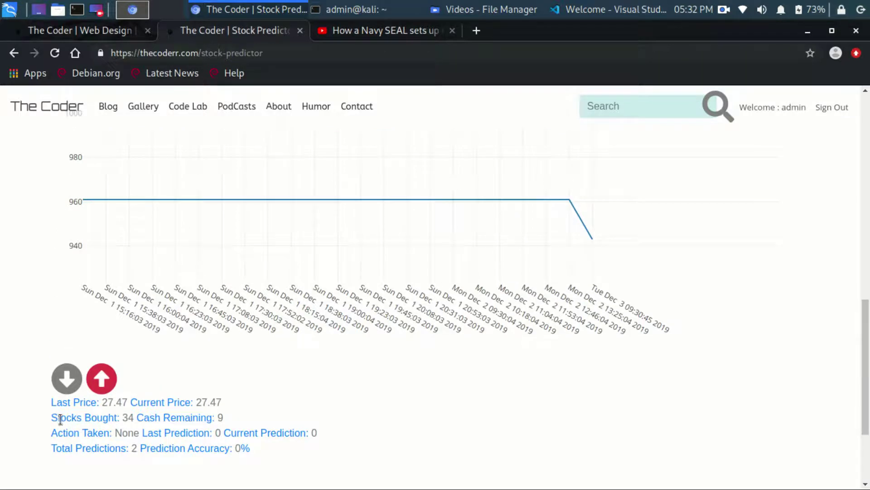
Step: View the Profit/Loss chart's new Tue Dec 3 09:32:47 point, down to about 938
{"action": "scroll", "coordinate": [90, 399], "scroll_direction": "down", "scroll_amount": 1}
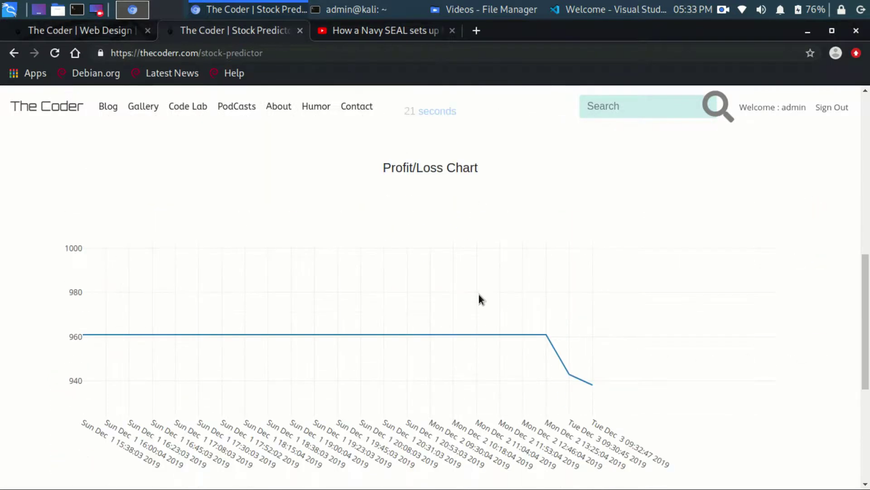
Step: Check stats (Last Price 27.33, Current Price 27.24, 4 predictions), then inspect Profit/Loss points
{"action": "scroll", "coordinate": [479, 299], "scroll_direction": "down", "scroll_amount": 3}
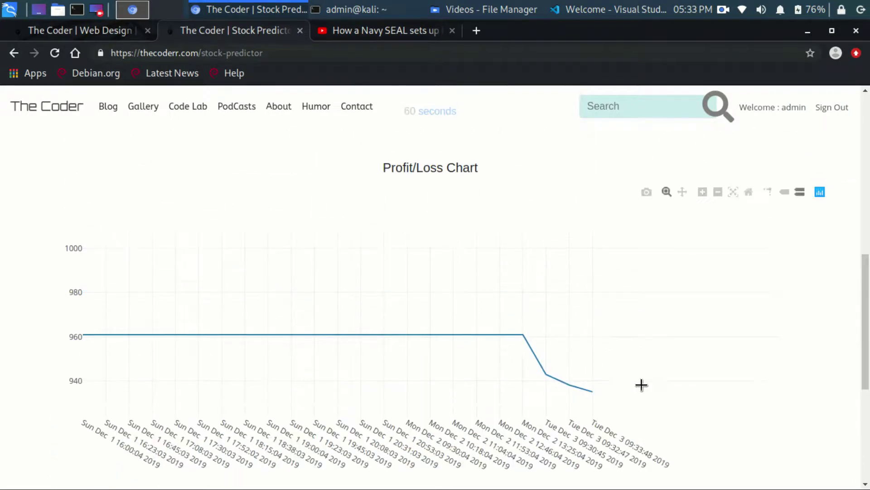
{"action": "scroll", "coordinate": [643, 399], "scroll_direction": "down", "scroll_amount": 5}
{"action": "scroll", "coordinate": [278, 399], "scroll_direction": "down", "scroll_amount": 2}
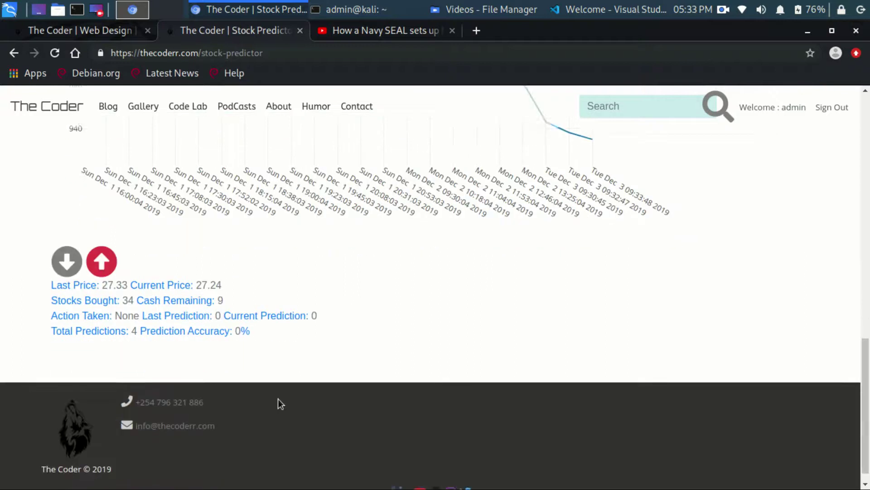
{"action": "scroll", "coordinate": [279, 398], "scroll_direction": "up", "scroll_amount": 2}
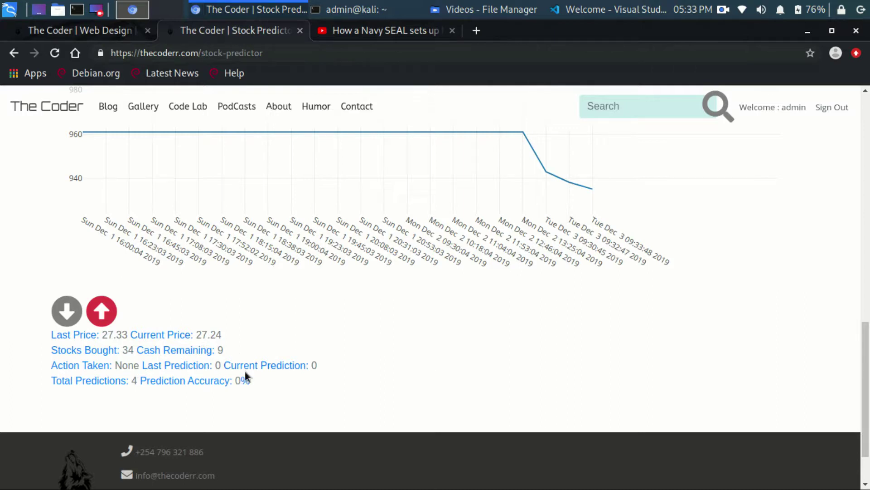
{"action": "mouse_move", "coordinate": [537, 140]}
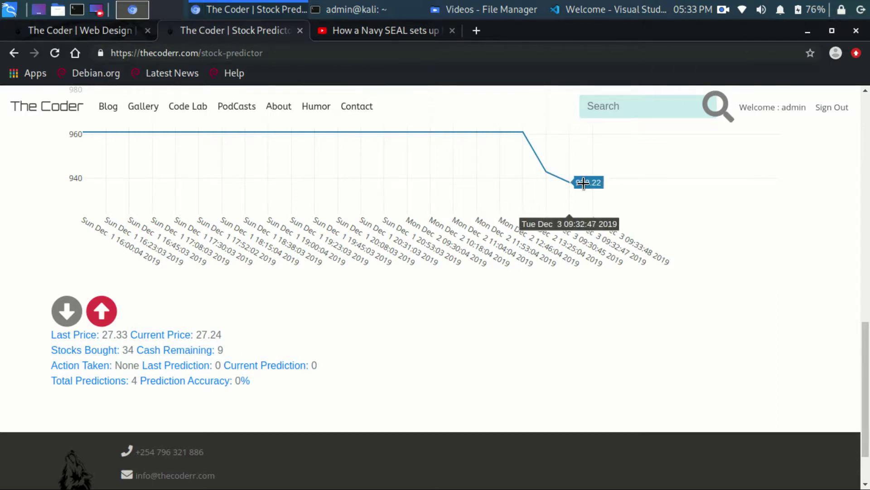
{"action": "scroll", "coordinate": [618, 234], "scroll_direction": "up", "scroll_amount": 10}
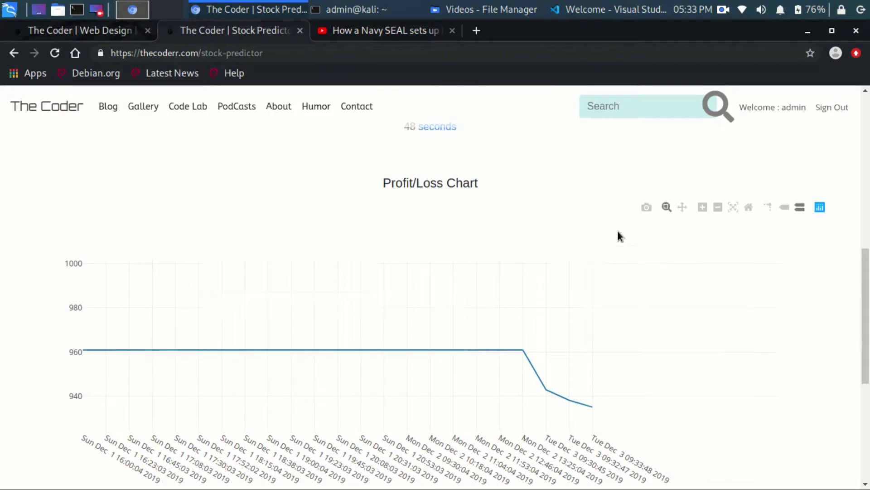
{"action": "mouse_move", "coordinate": [564, 270]}
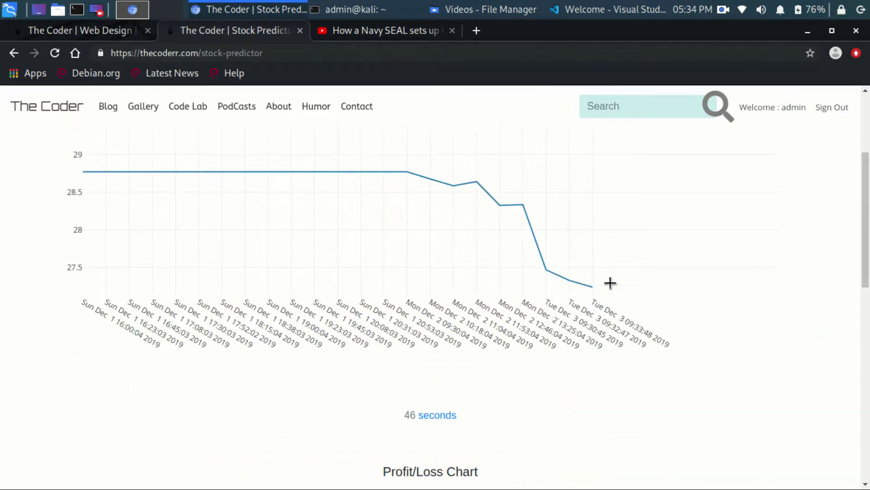
{"action": "scroll", "coordinate": [562, 358], "scroll_direction": "down", "scroll_amount": 10}
{"action": "scroll", "coordinate": [562, 356], "scroll_direction": "down", "scroll_amount": 1}
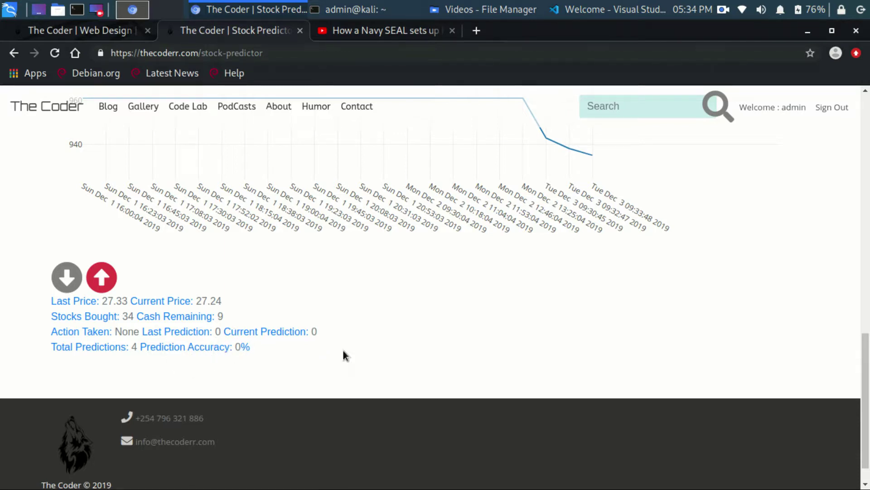
{"action": "scroll", "coordinate": [654, 441], "scroll_direction": "up", "scroll_amount": 10}
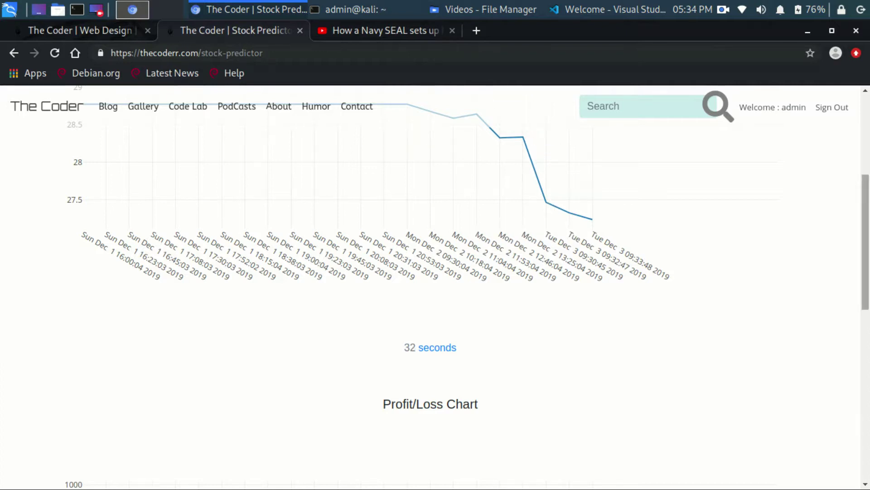
{"action": "scroll", "coordinate": [375, 404], "scroll_direction": "down", "scroll_amount": 10}
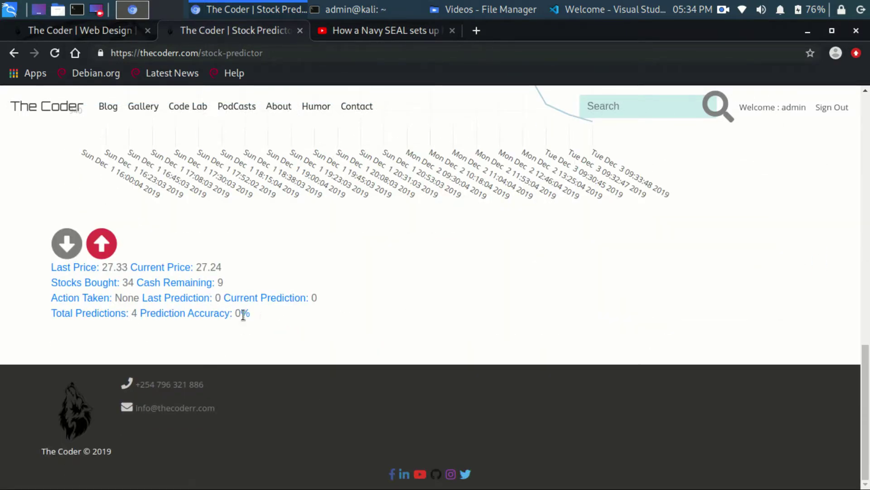
{"action": "scroll", "coordinate": [833, 230], "scroll_direction": "up", "scroll_amount": 13}
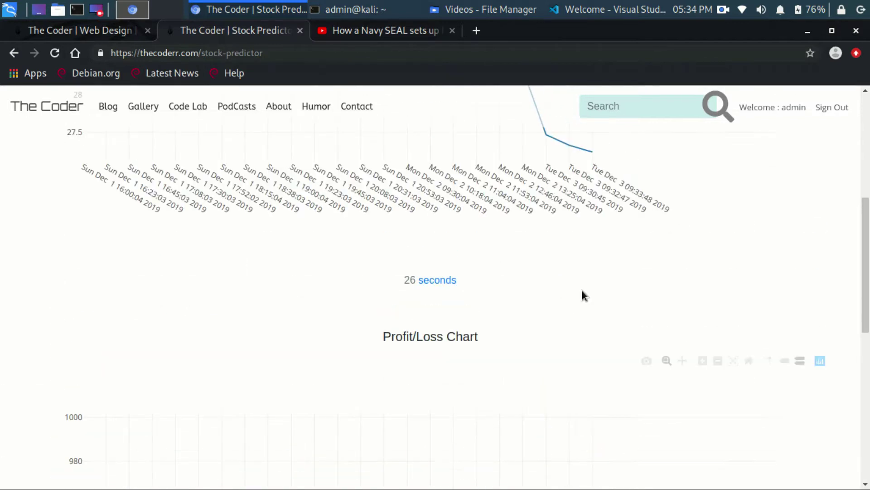
{"action": "scroll", "coordinate": [437, 395], "scroll_direction": "down", "scroll_amount": 12}
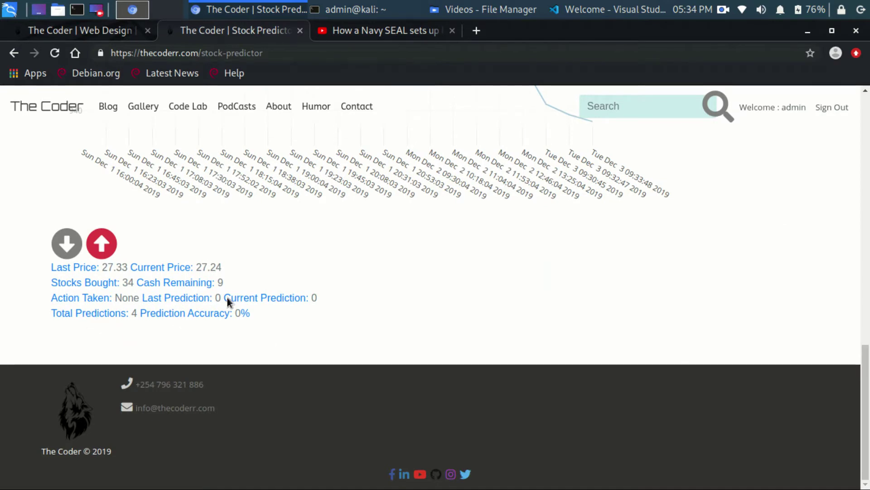
{"action": "scroll", "coordinate": [322, 323], "scroll_direction": "up", "scroll_amount": 5}
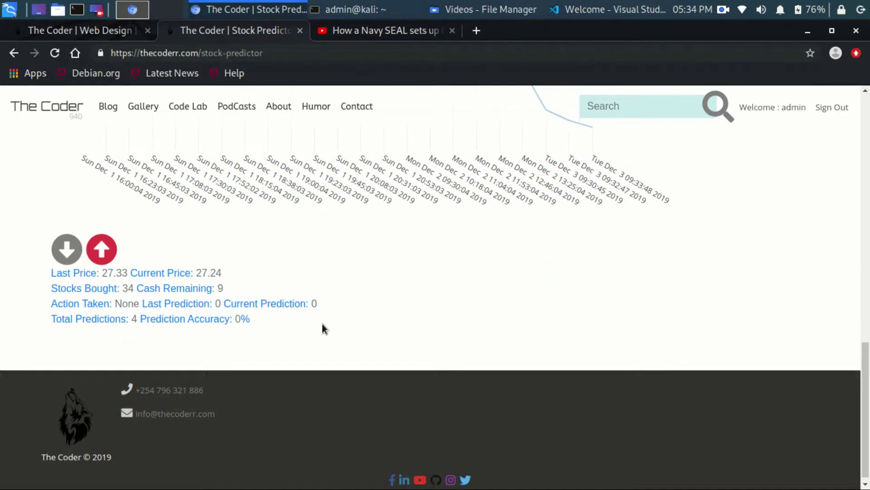
{"action": "scroll", "coordinate": [367, 336], "scroll_direction": "down", "scroll_amount": 3}
{"action": "scroll", "coordinate": [366, 336], "scroll_direction": "up", "scroll_amount": 8}
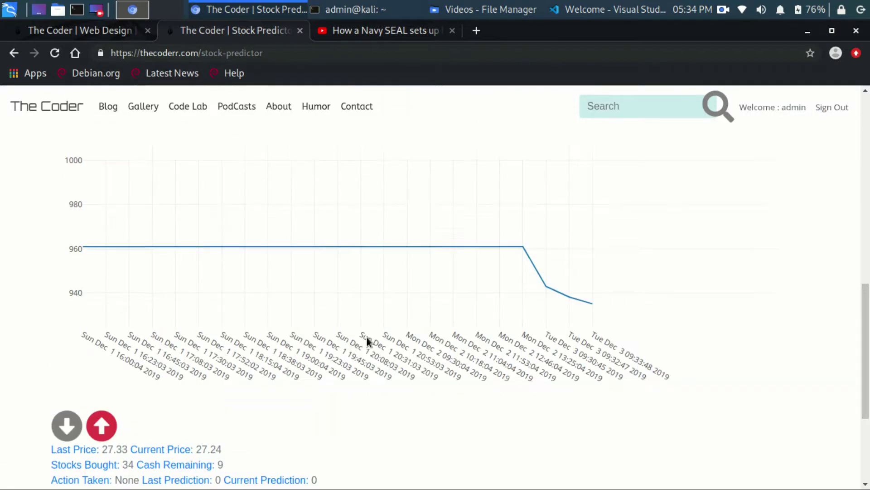
{"action": "scroll", "coordinate": [416, 323], "scroll_direction": "down", "scroll_amount": 8}
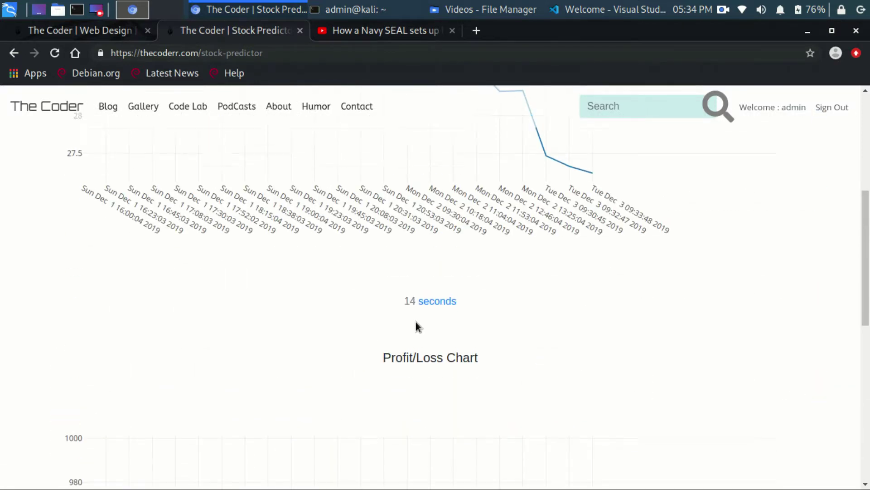
{"action": "scroll", "coordinate": [421, 321], "scroll_direction": "up", "scroll_amount": 4}
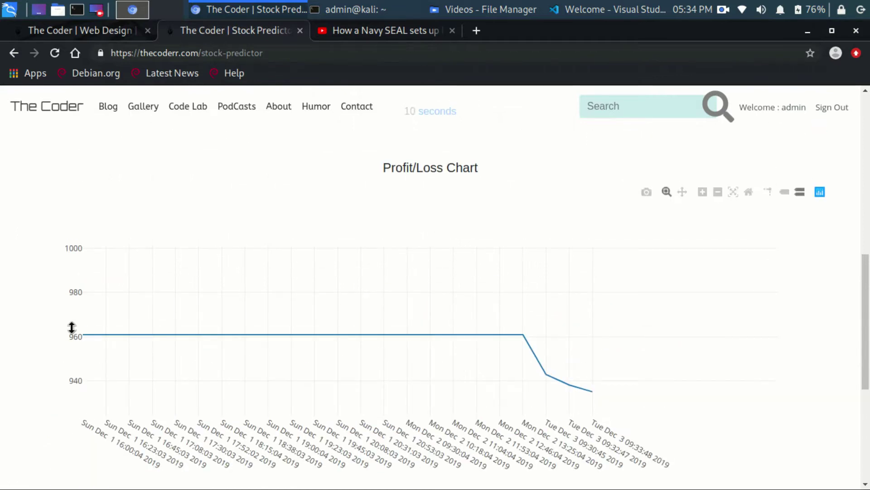
{"action": "scroll", "coordinate": [33, 373], "scroll_direction": "down", "scroll_amount": 6}
{"action": "scroll", "coordinate": [455, 385], "scroll_direction": "up", "scroll_amount": 10}
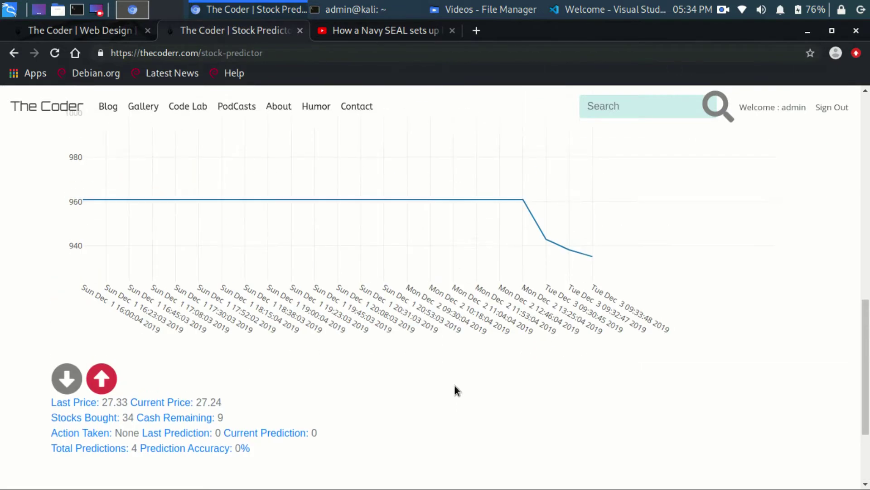